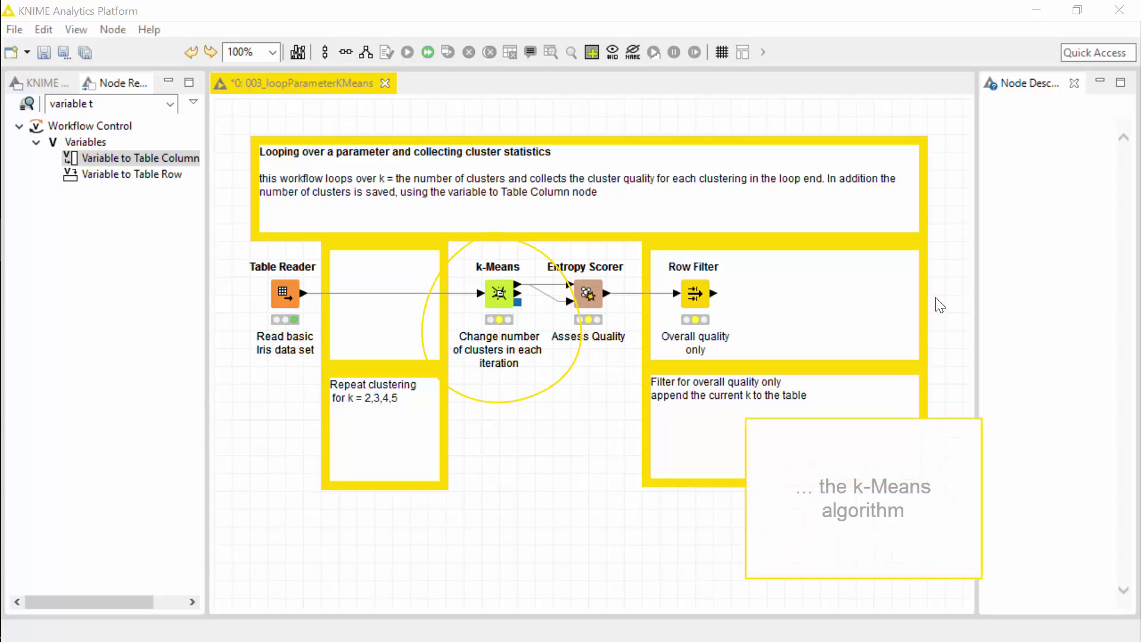
# Step: Review the iris data table, the k-Means settings, and the Entropy Scorer and Row Filter descriptions
pyautogui.rightClick(287, 291)
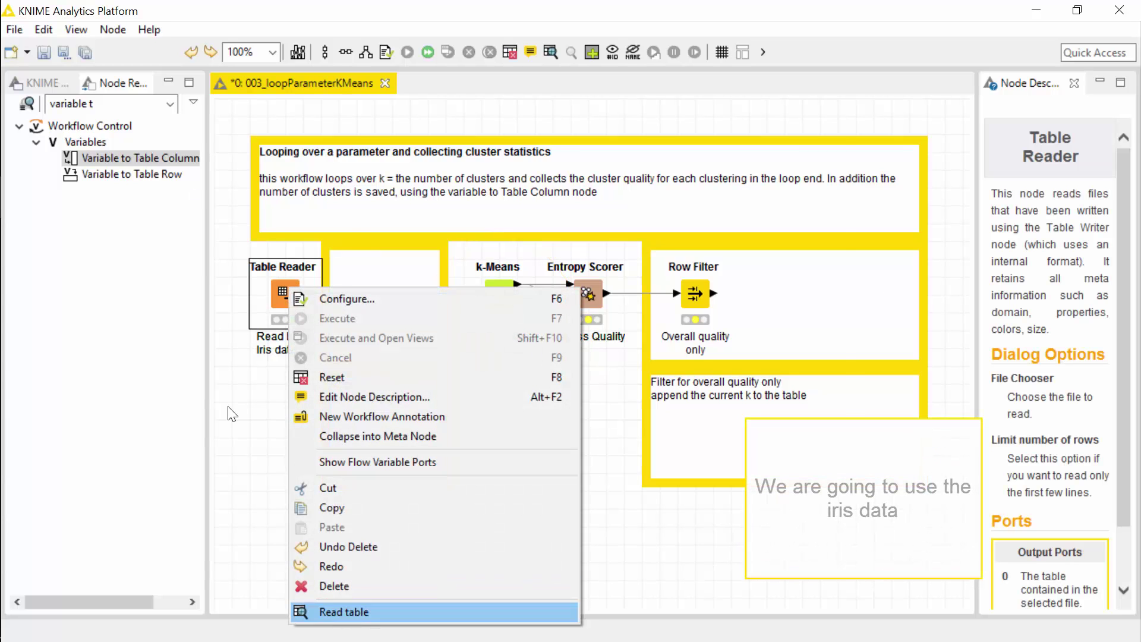
pyautogui.click(345, 611)
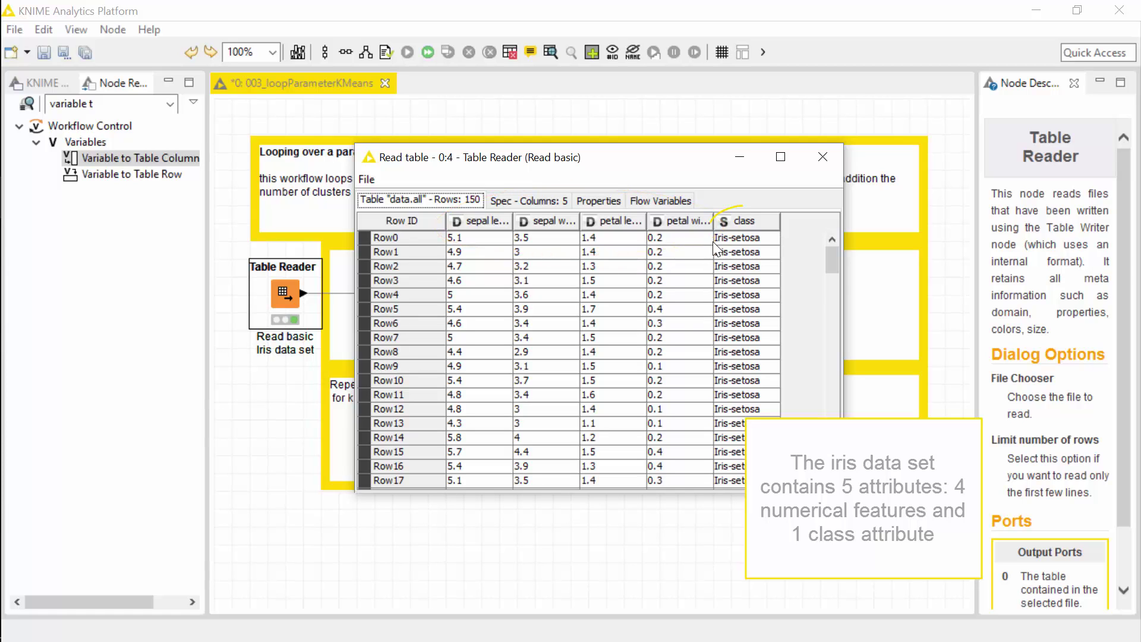
pyautogui.click(822, 156)
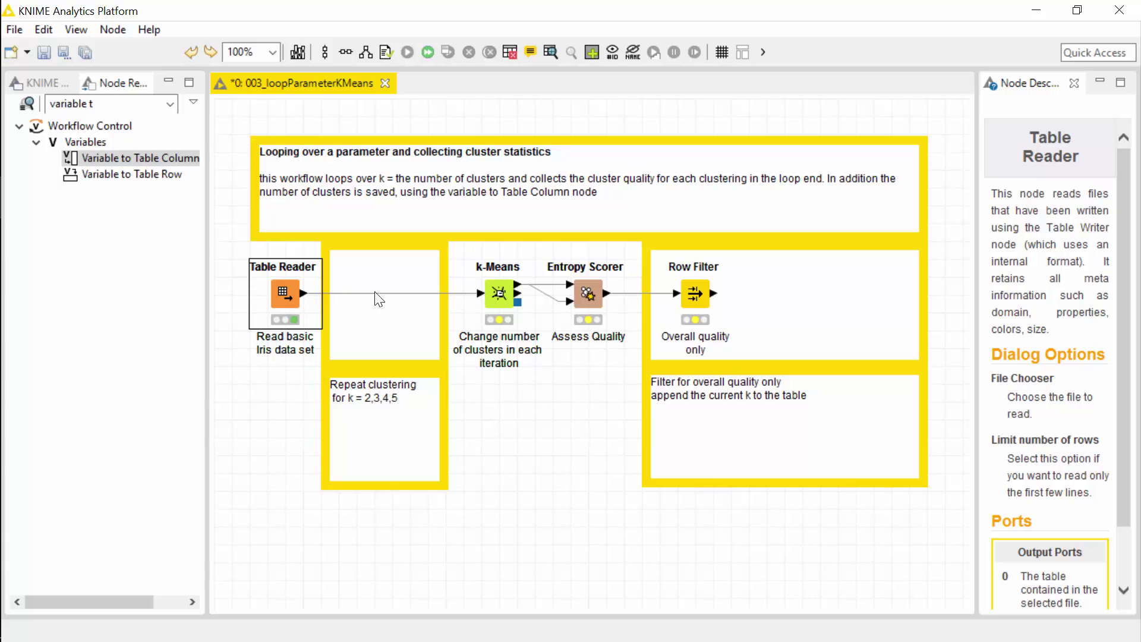
pyautogui.rightClick(503, 294)
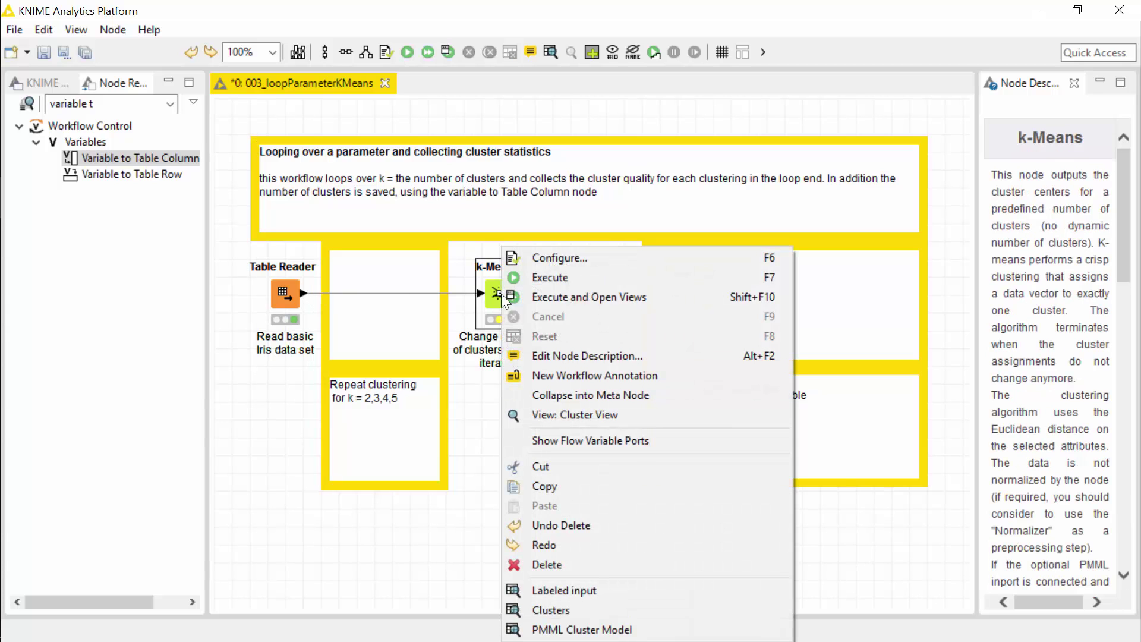
pyautogui.click(562, 257)
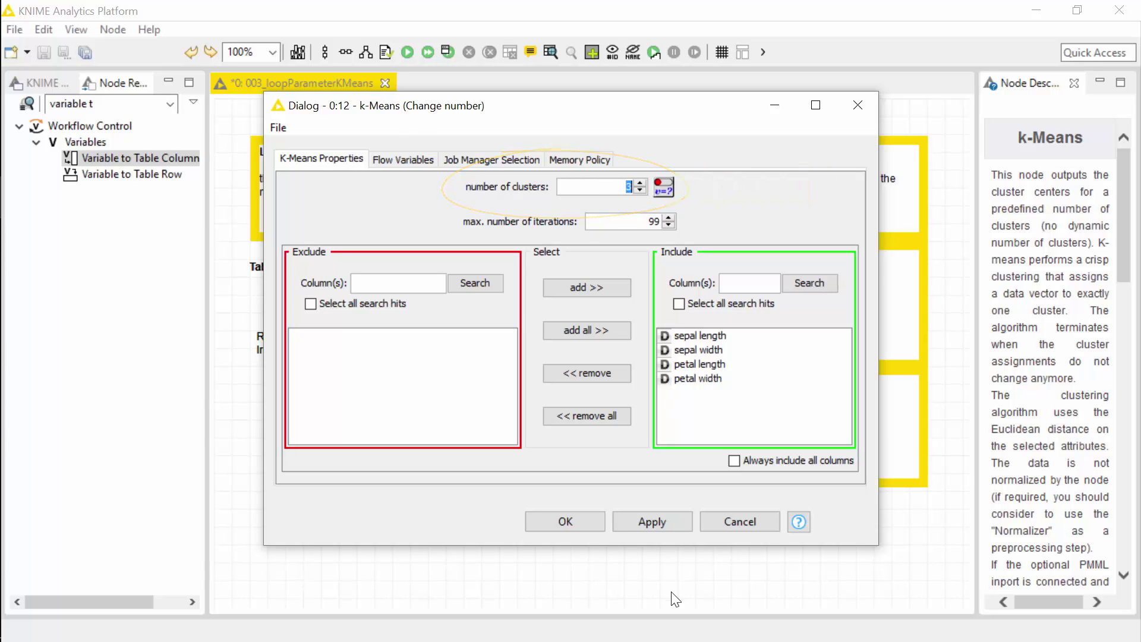
pyautogui.press('Escape')
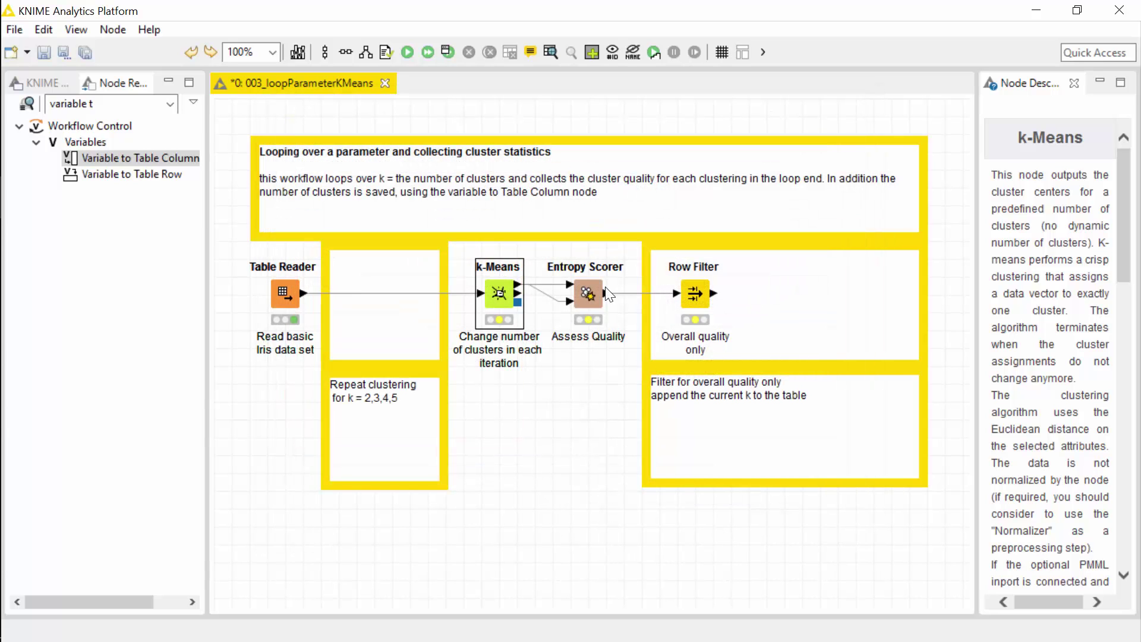
pyautogui.click(587, 290)
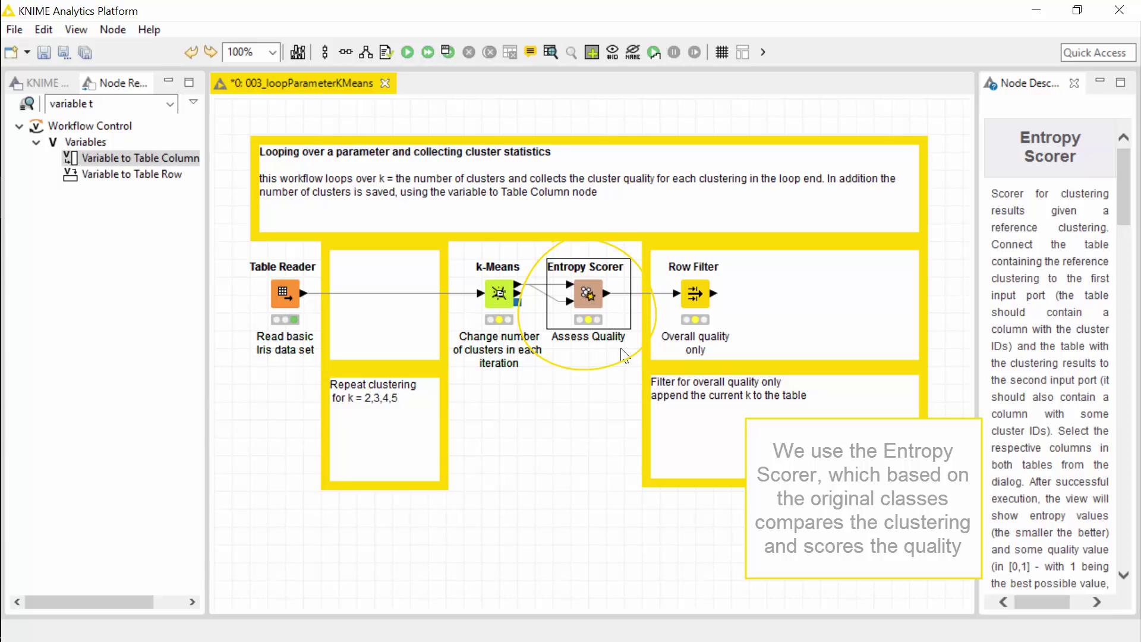
pyautogui.click(683, 288)
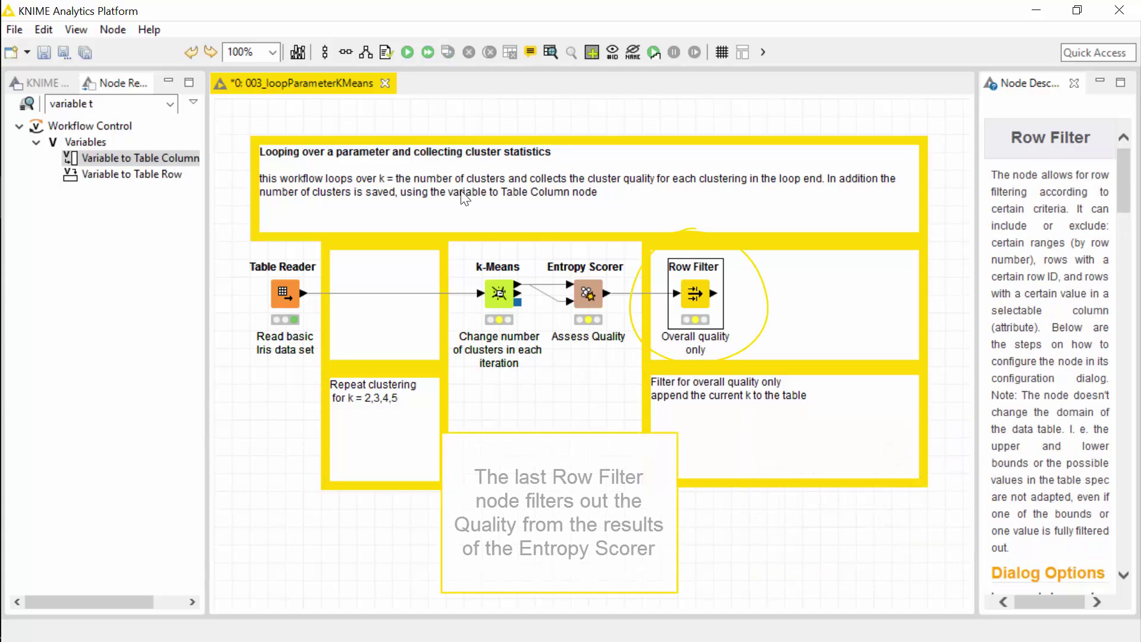
# Step: Execute the Row Filter and check its single Overall row with quality 0.736
pyautogui.rightClick(694, 292)
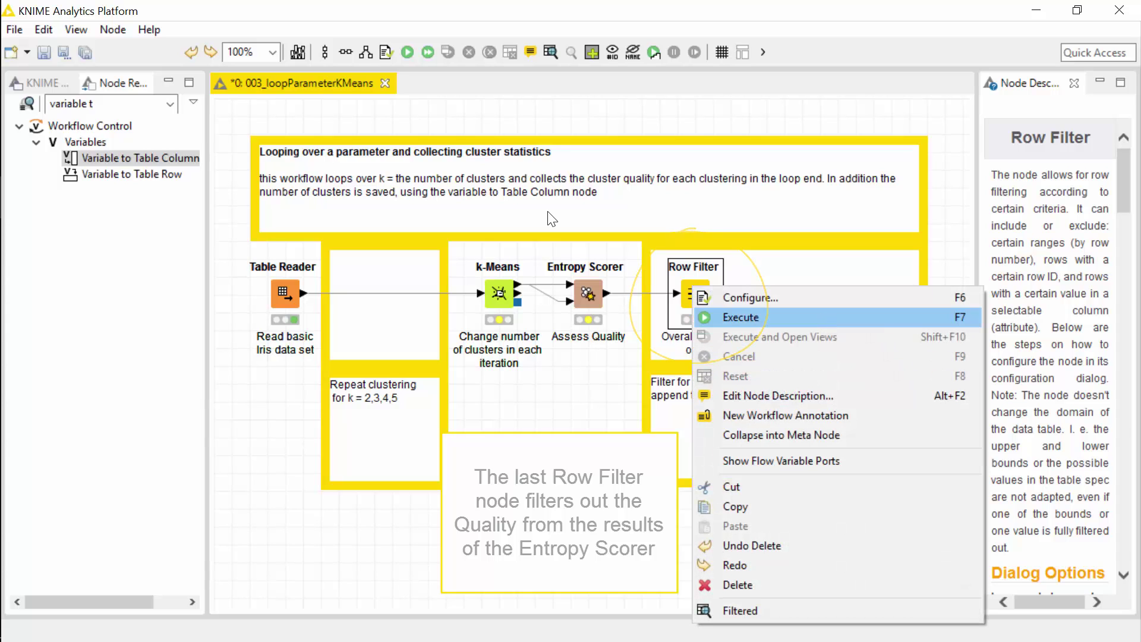
pyautogui.click(737, 317)
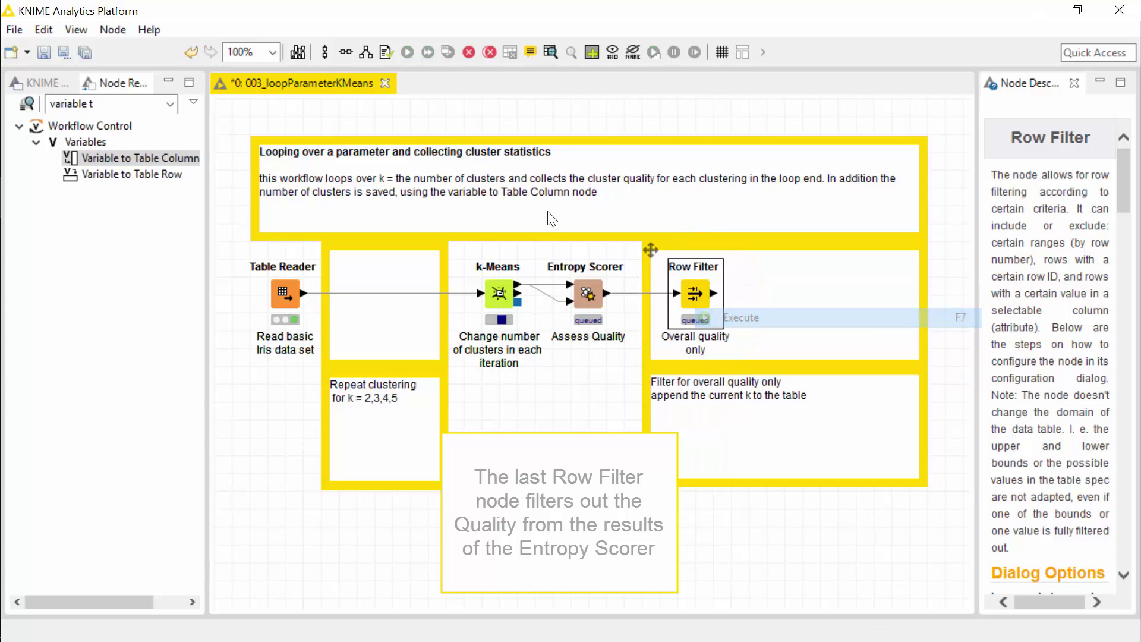
pyautogui.rightClick(691, 293)
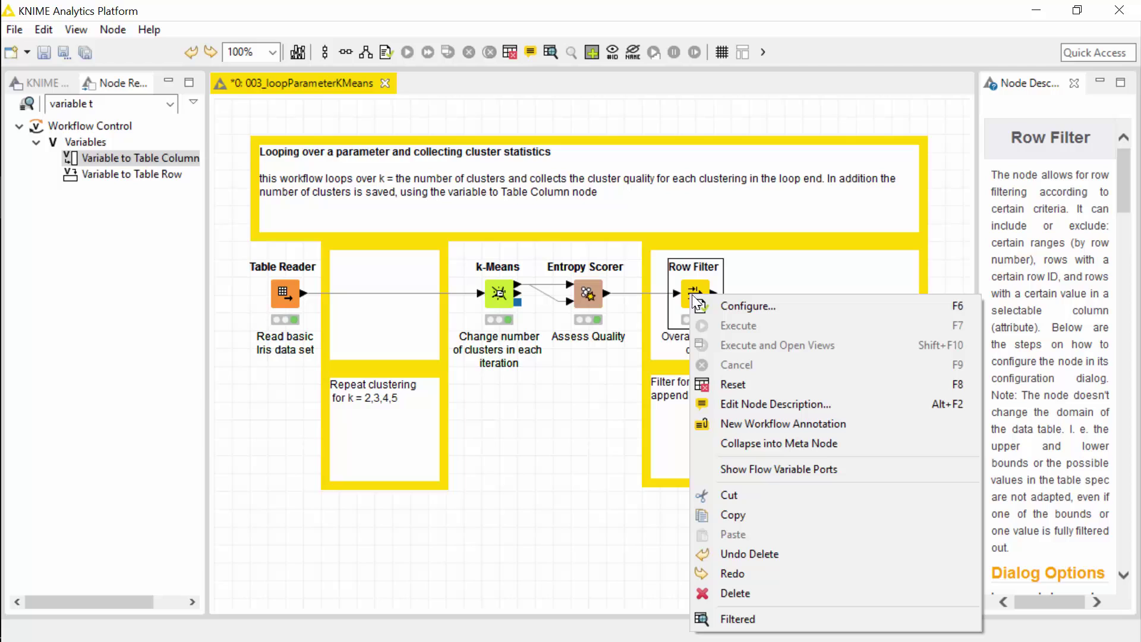
pyautogui.click(740, 618)
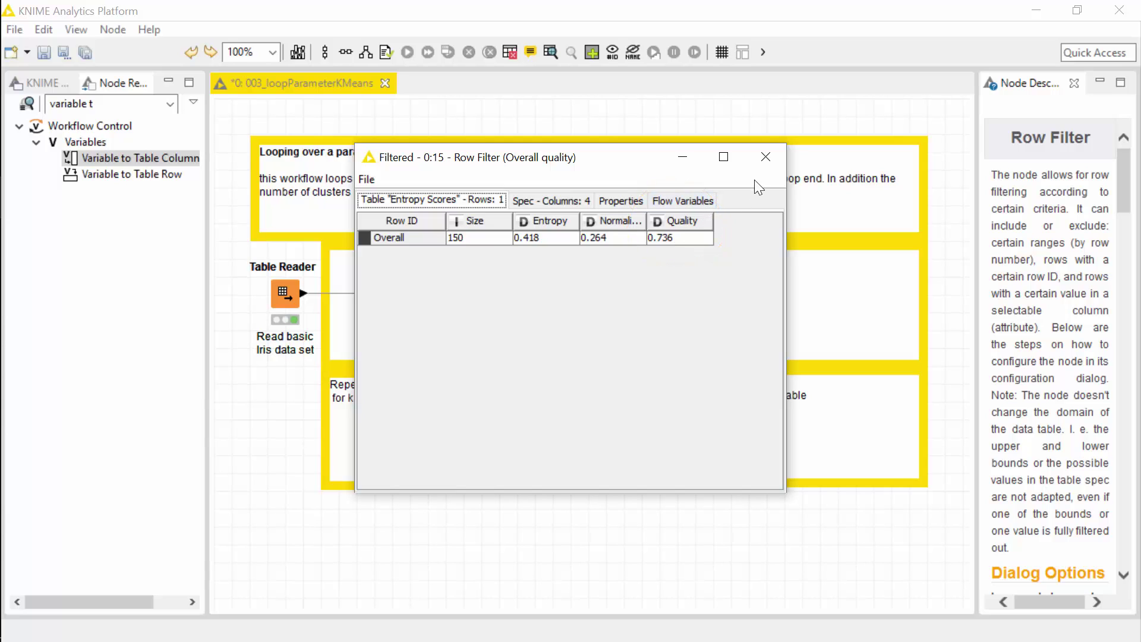
pyautogui.click(765, 156)
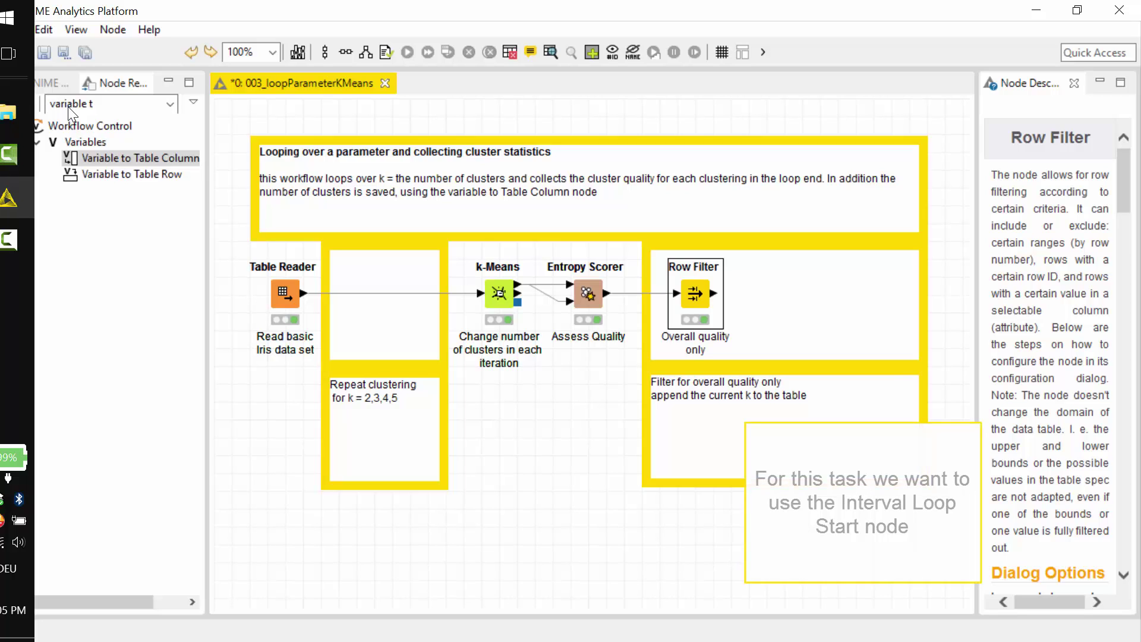
# Step: Search for 'interval' and insert Interval Loop Start between Table Reader and k-Means
pyautogui.click(124, 105)
pyautogui.hotkey('ctrl', 'a')
pyautogui.press('BackSpace')
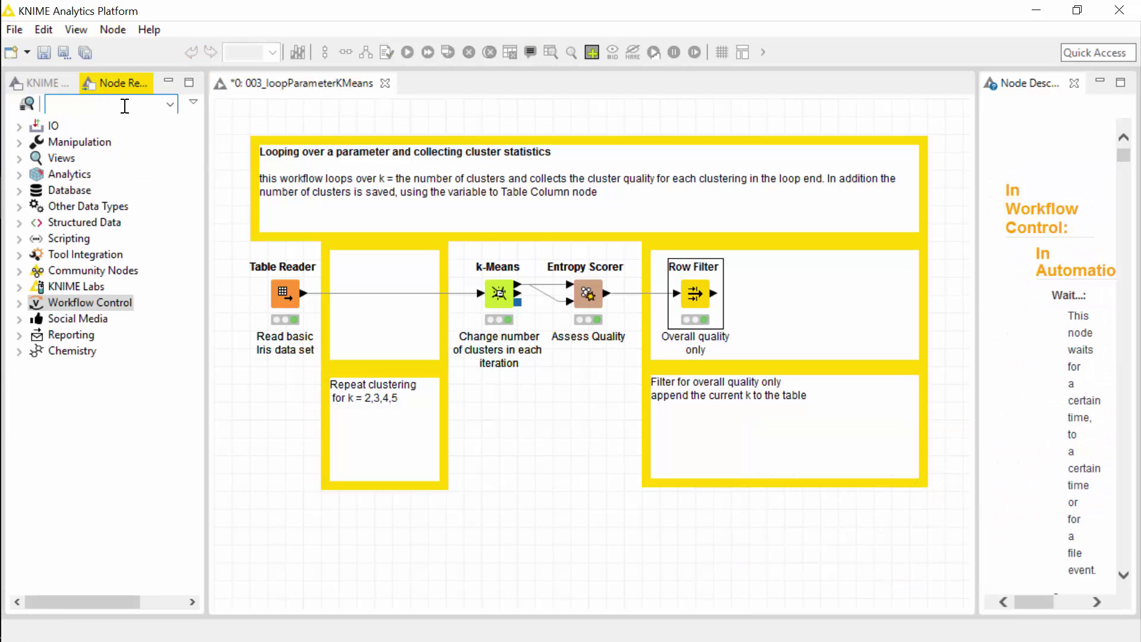
pyautogui.write('intervall')
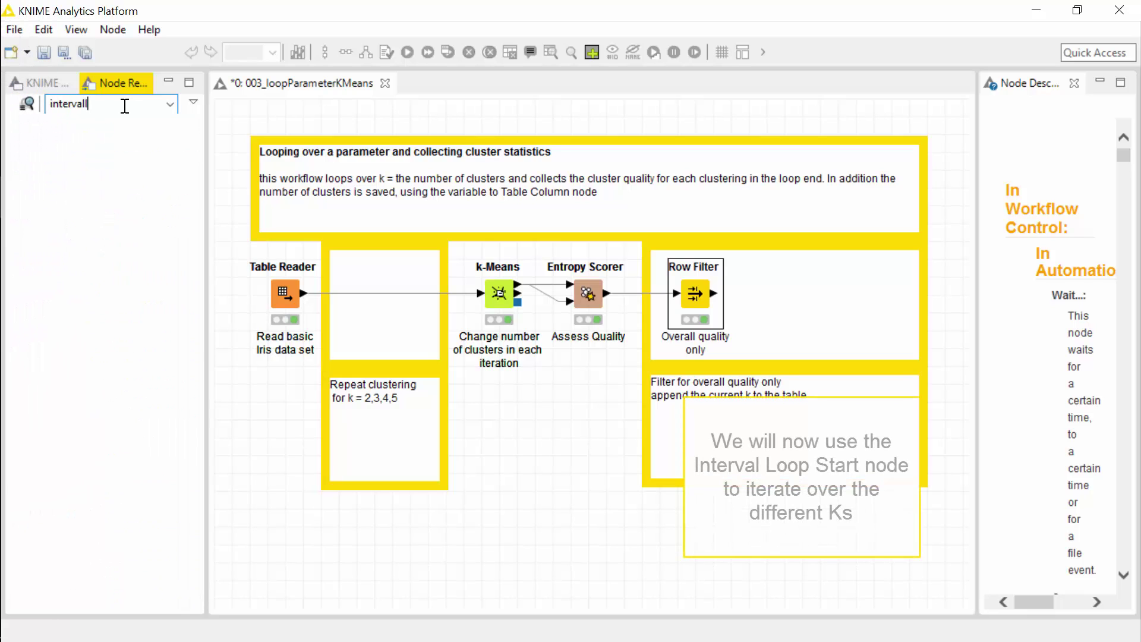
pyautogui.press('BackSpace')
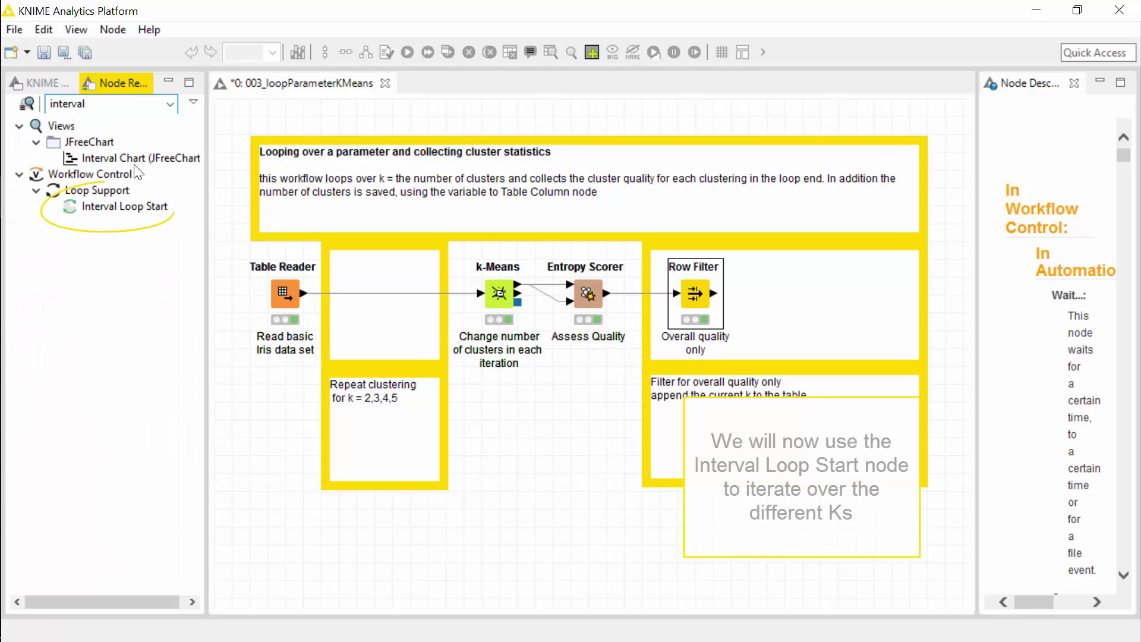
pyautogui.moveTo(124, 209); pyautogui.dragTo(386, 295)
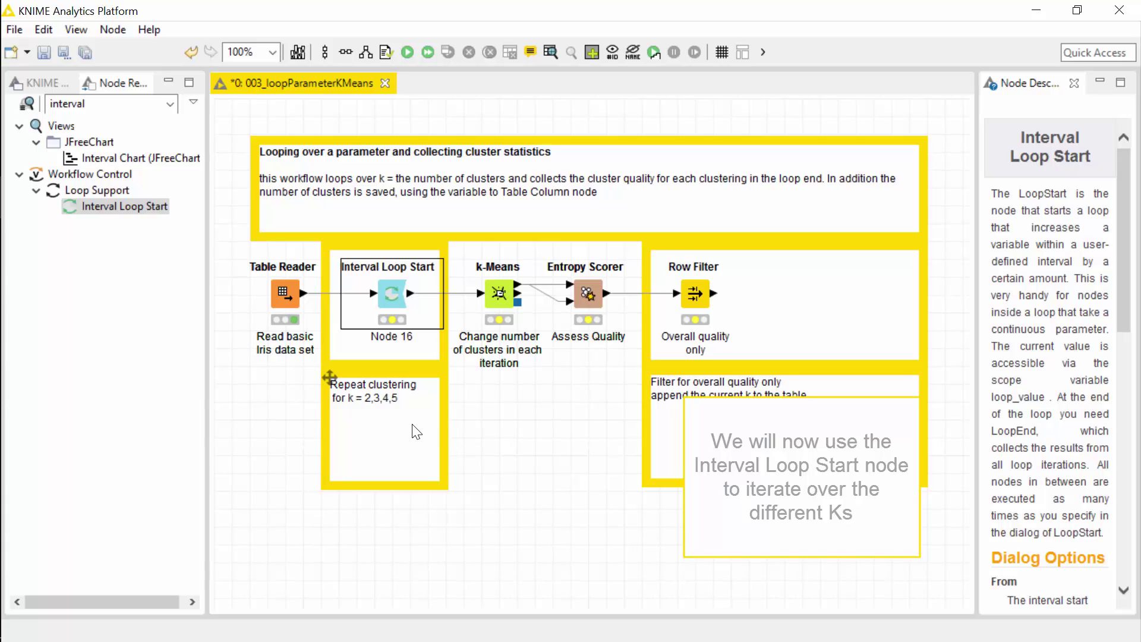
# Step: Configure Interval Loop Start as an integer loop from 2 to 5, step 1, prefix loop_
pyautogui.rightClick(387, 288)
pyautogui.click(427, 296)
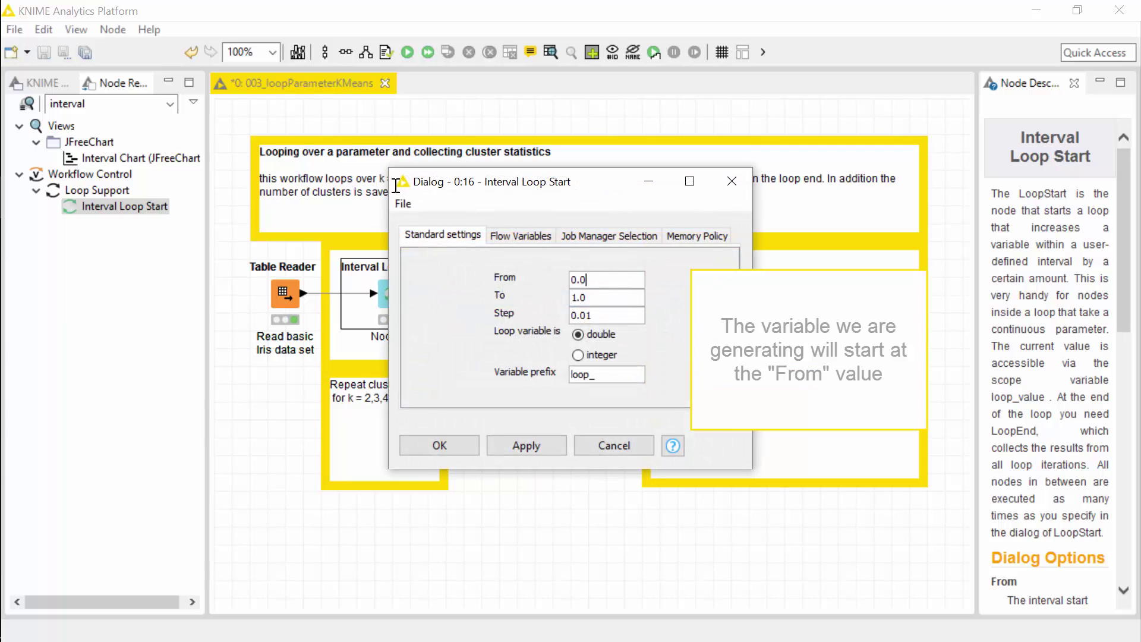
pyautogui.moveTo(585, 279); pyautogui.dragTo(559, 281)
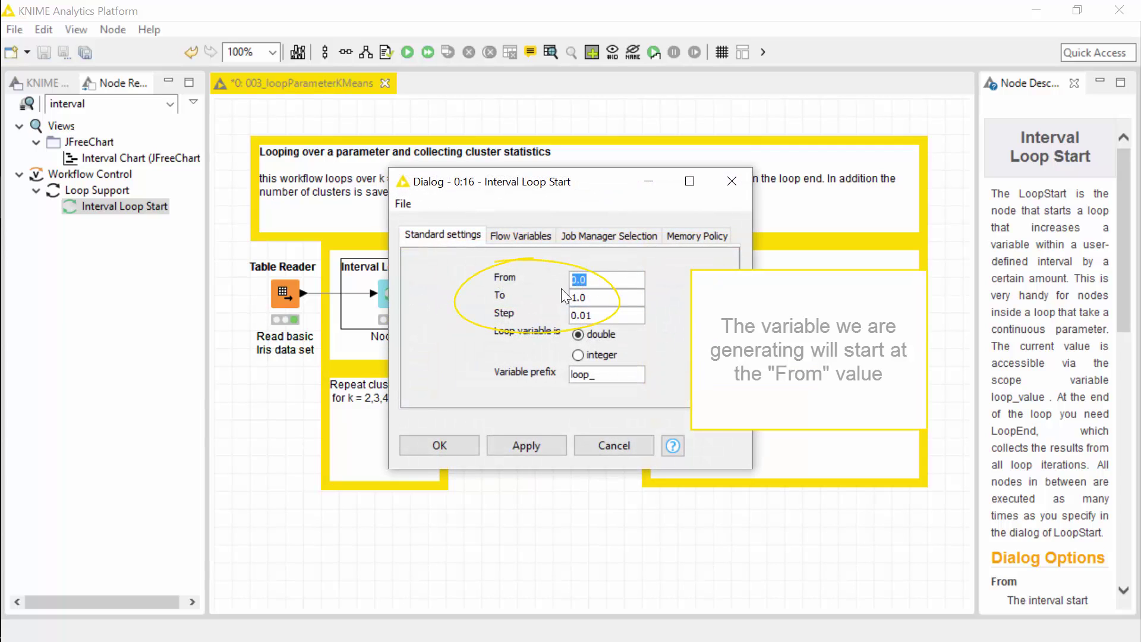
pyautogui.write('2')
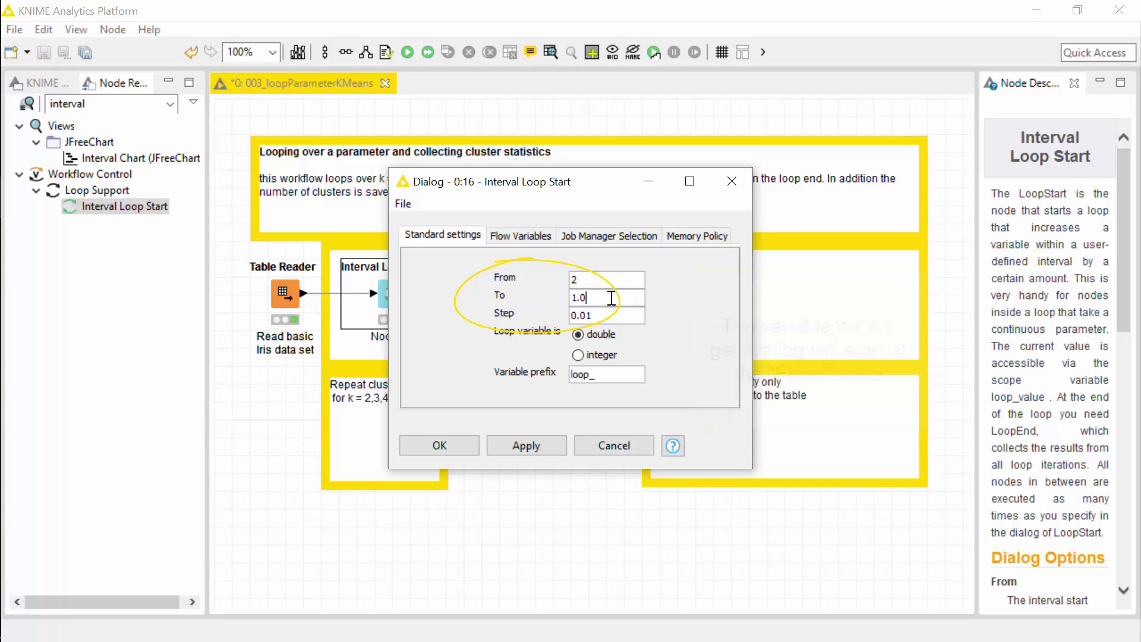
pyautogui.moveTo(624, 297); pyautogui.dragTo(567, 297)
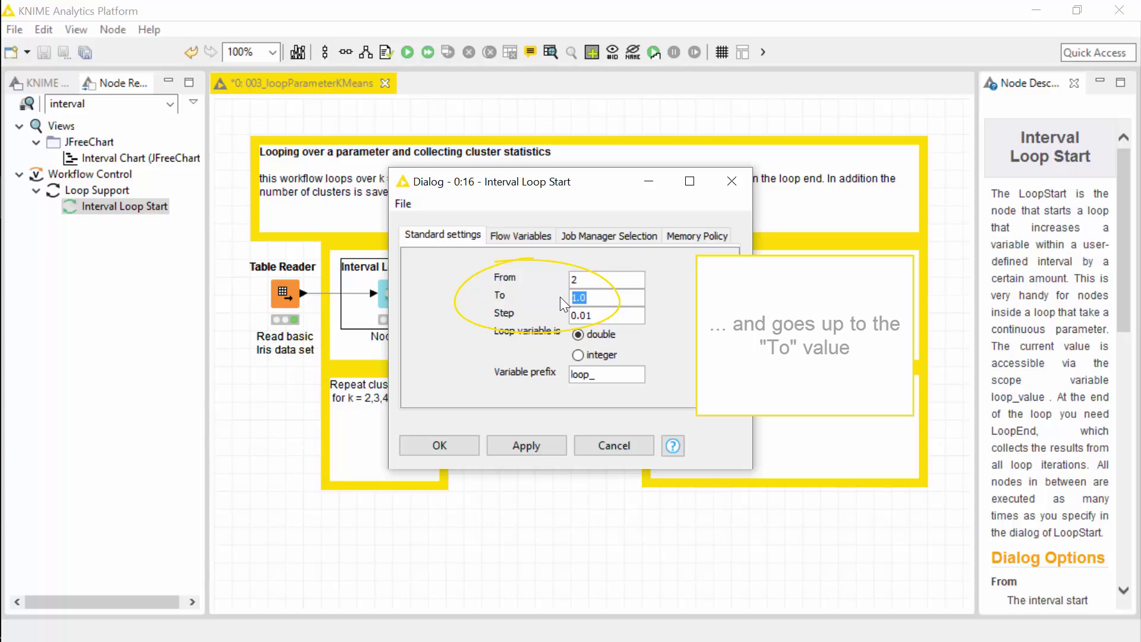
pyautogui.write('5')
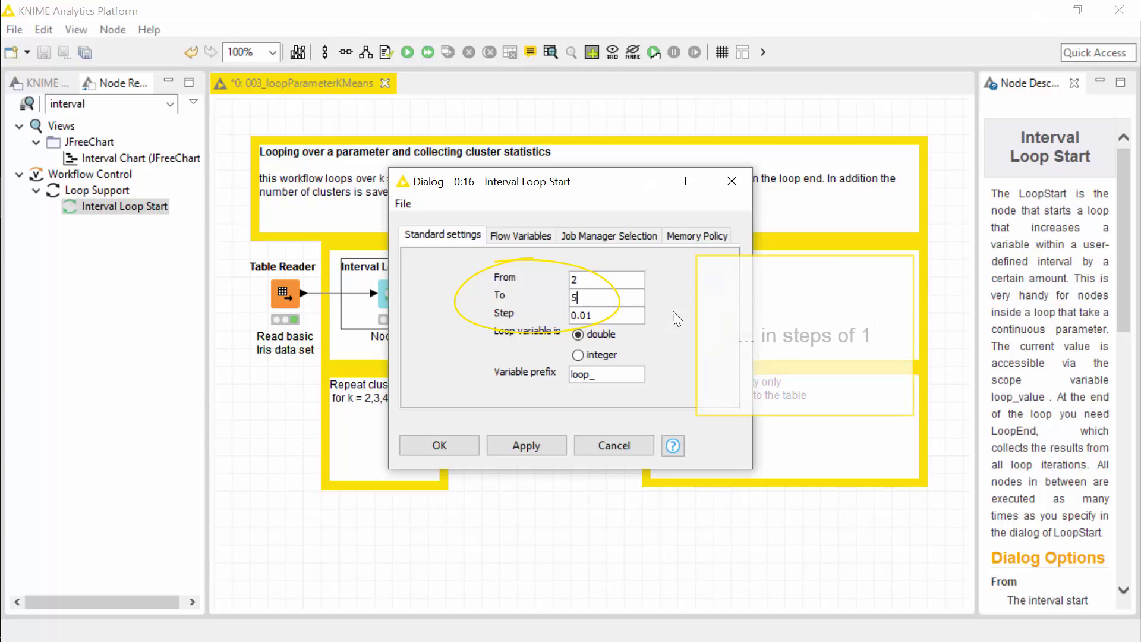
pyautogui.doubleClick(623, 315)
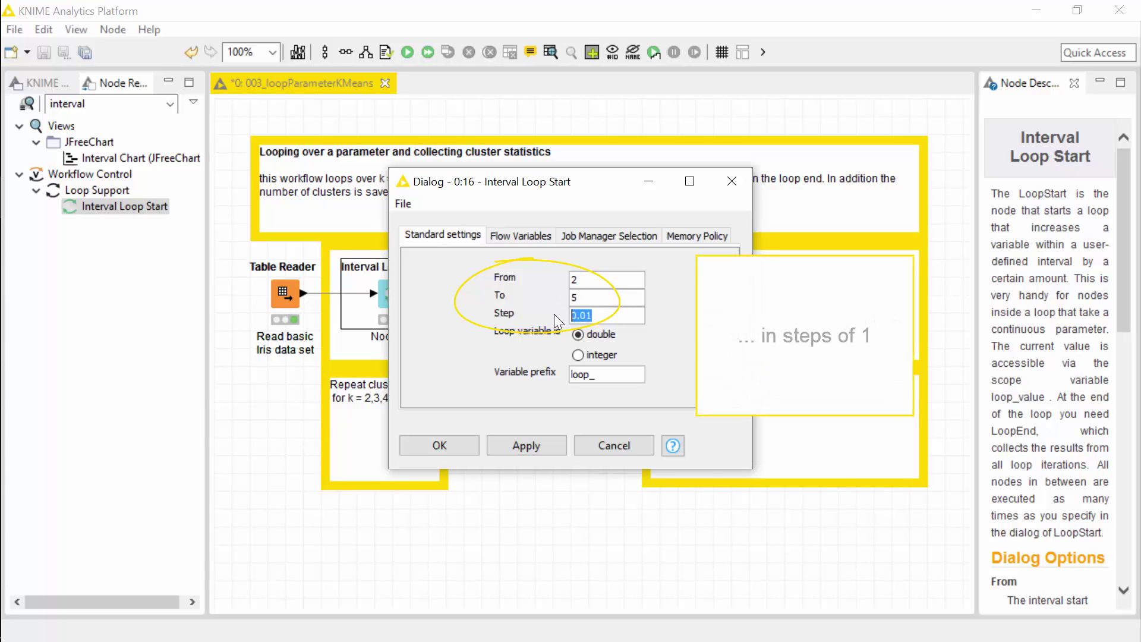
pyautogui.write('1')
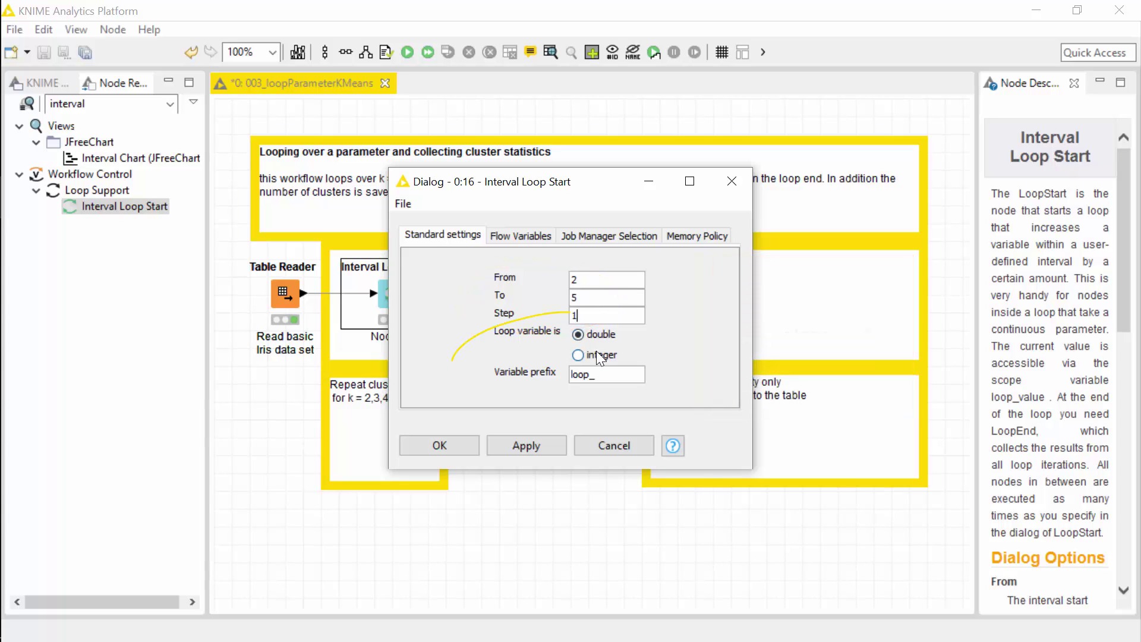
pyautogui.press('Tab')
pyautogui.press('Tab')
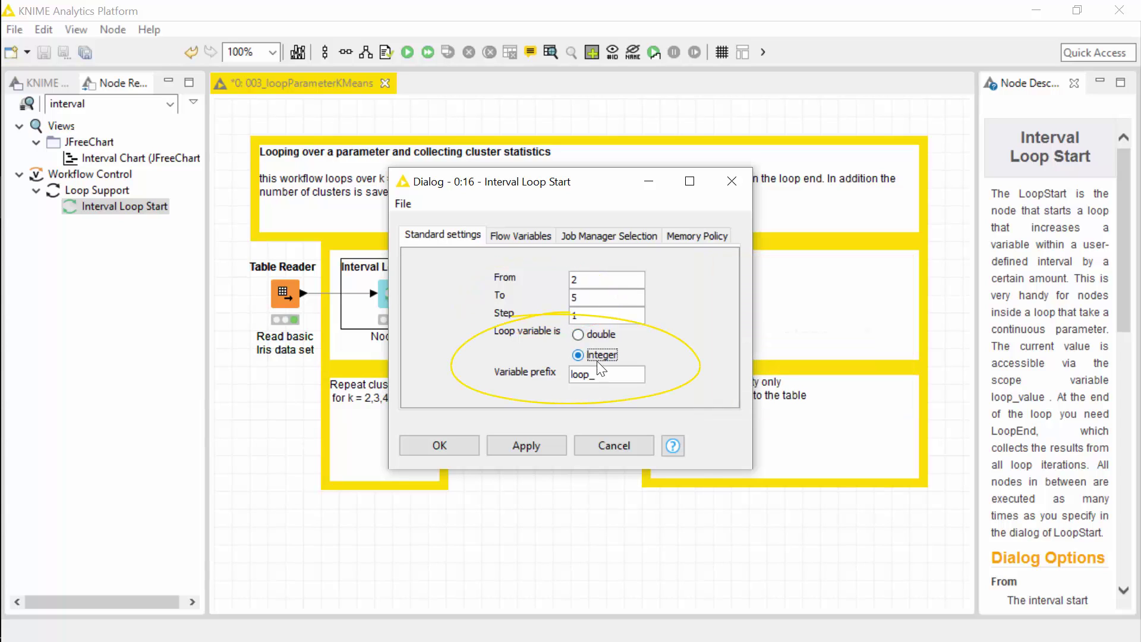
pyautogui.click(604, 373)
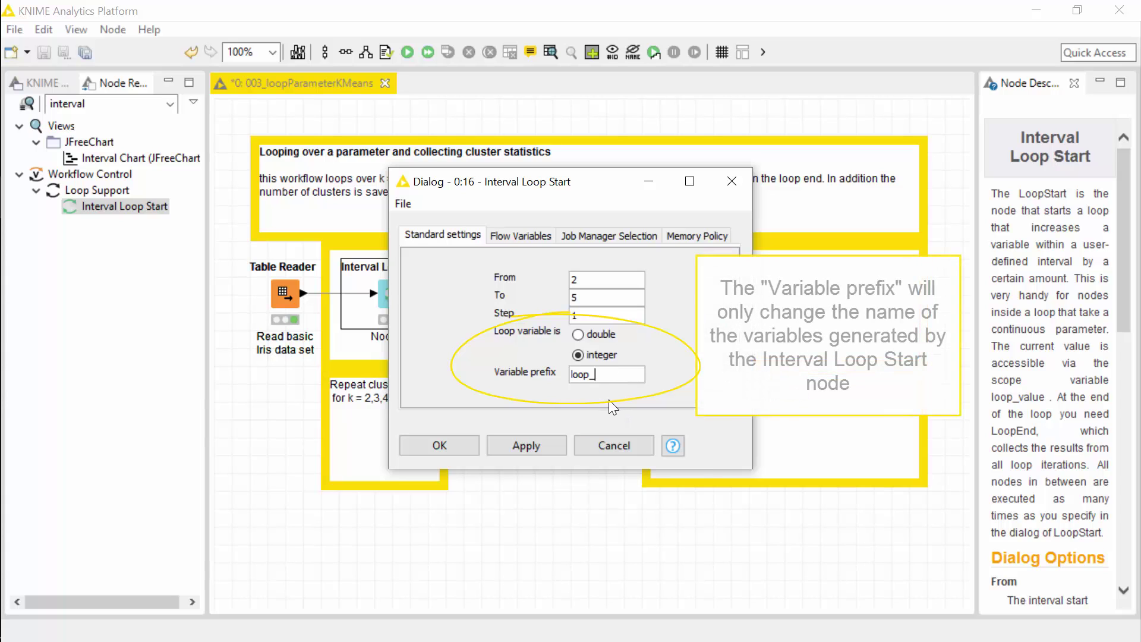
pyautogui.press('BackSpace')
pyautogui.write('_')
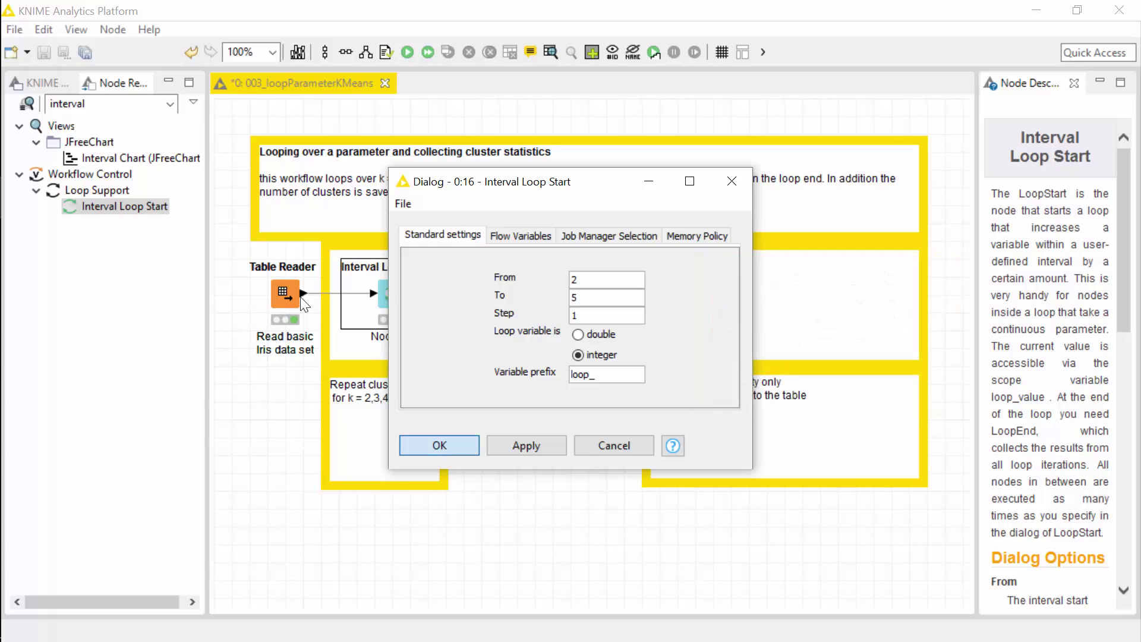
pyautogui.press('Return')
# Step: Execute the Interval Loop Start node and bring up its actions to inspect flow variables
pyautogui.rightClick(393, 287)
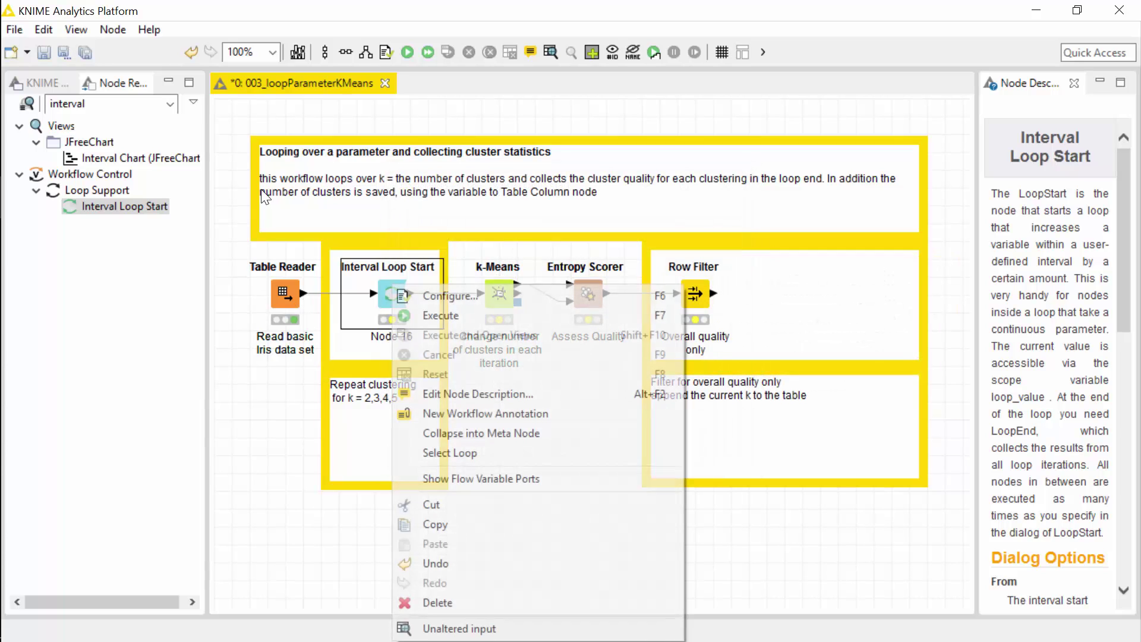
pyautogui.click(425, 312)
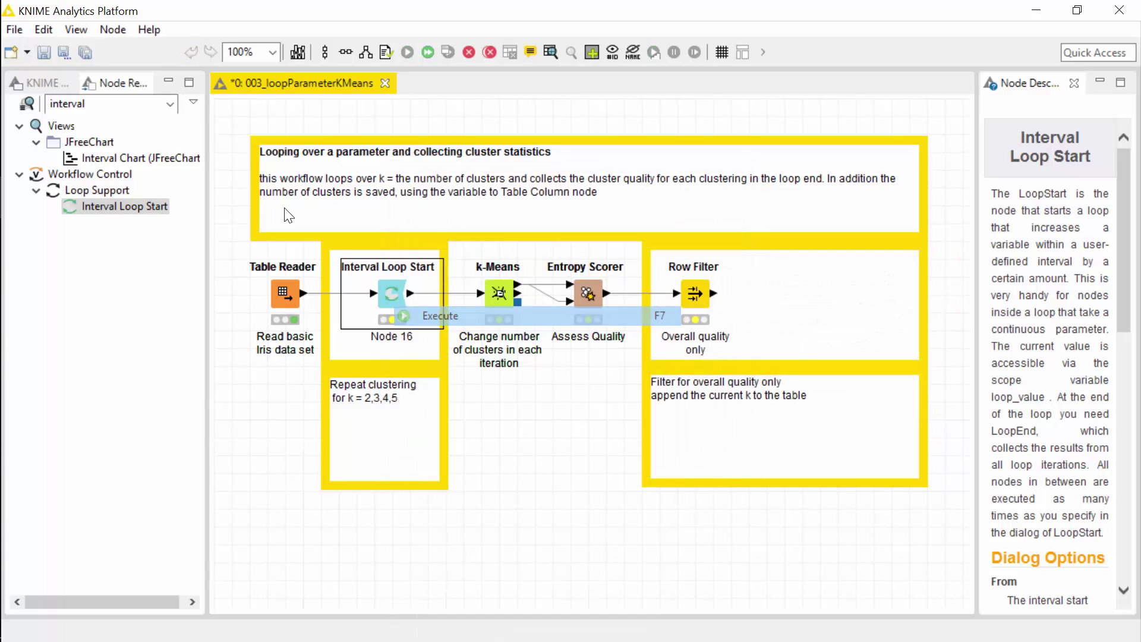
pyautogui.rightClick(396, 287)
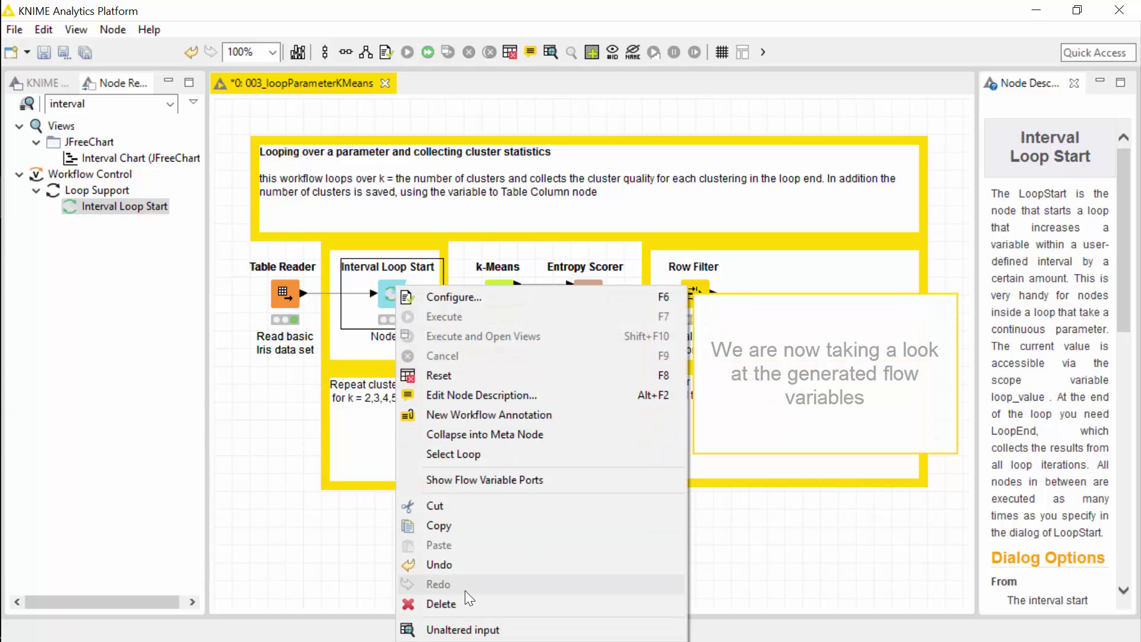
pyautogui.click(463, 629)
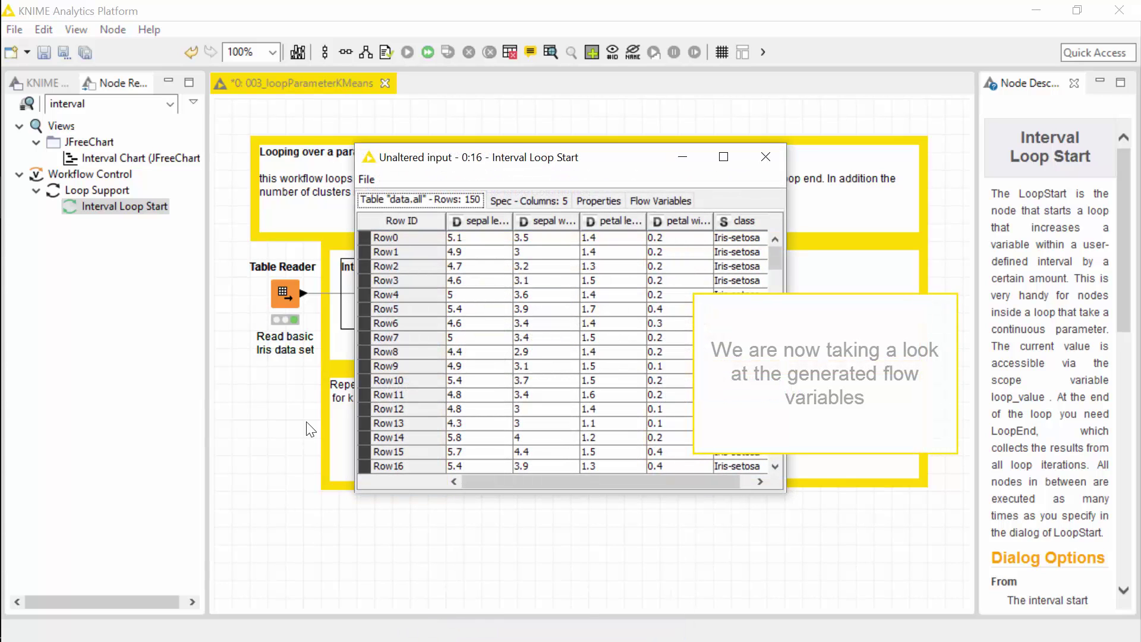
pyautogui.click(645, 199)
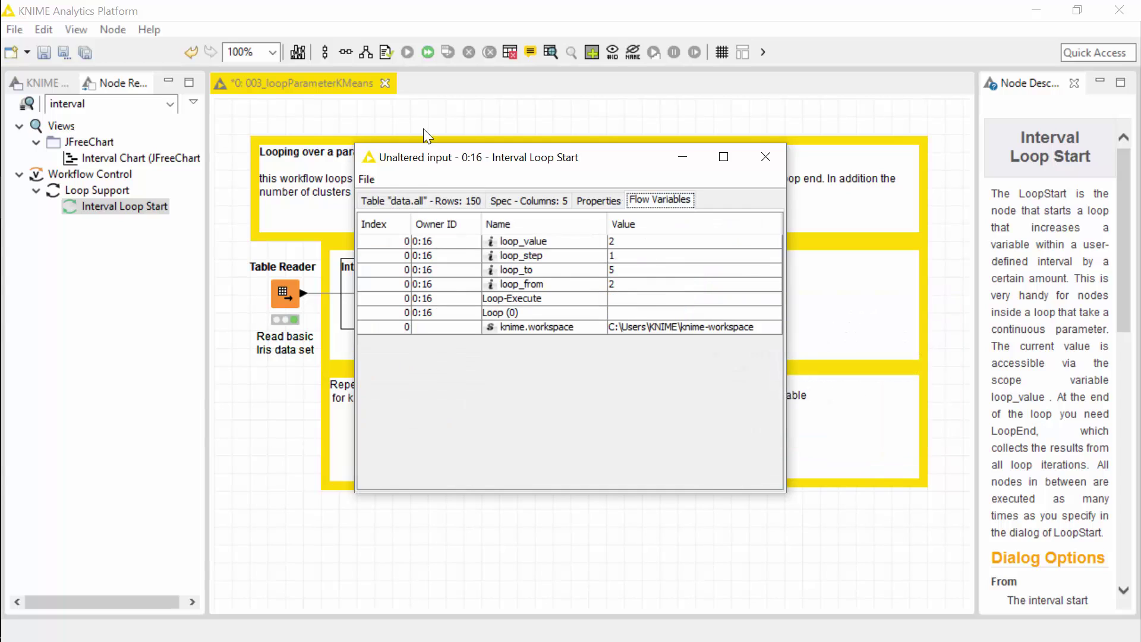
pyautogui.click(631, 241)
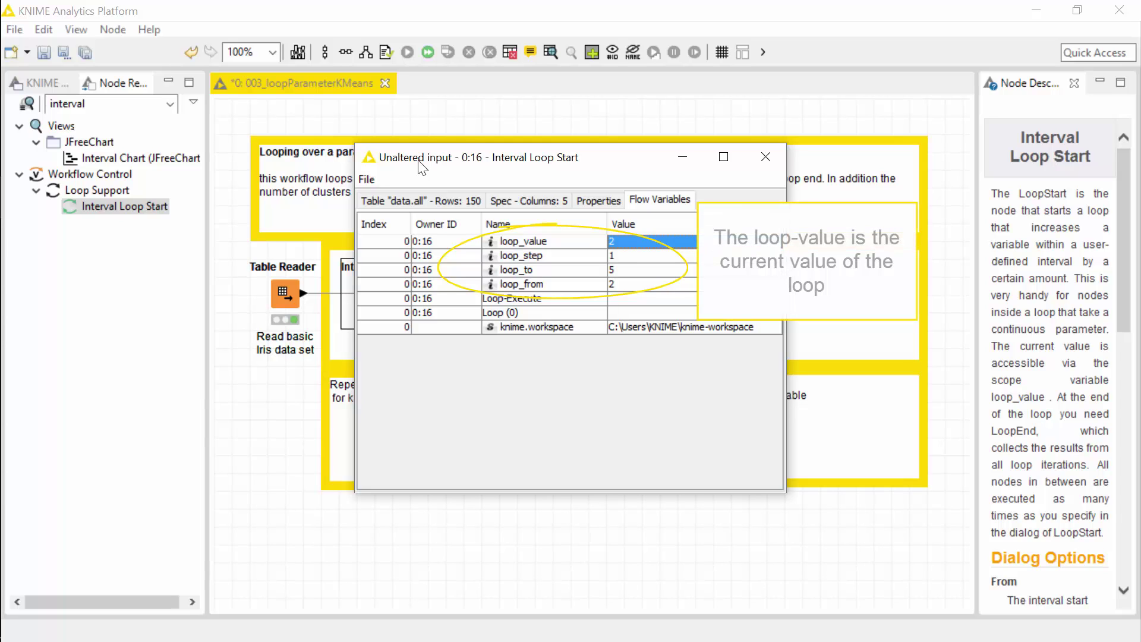
pyautogui.press('Down')
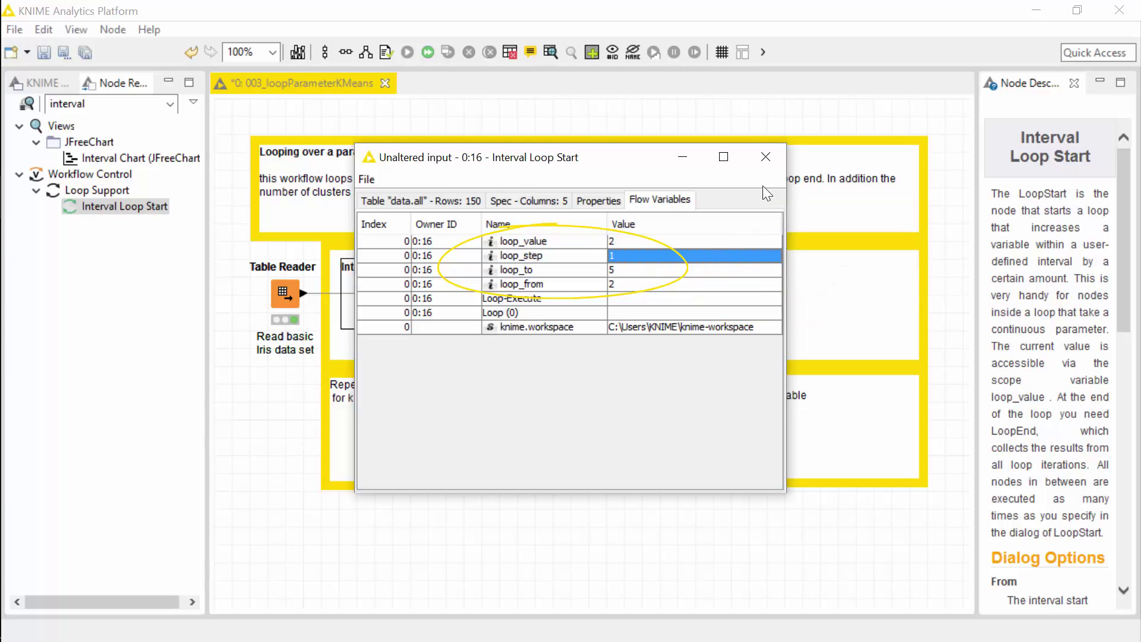
# Step: Add a Loop End node from a 'loop end' search and connect Row Filter's output to it
pyautogui.click(767, 163)
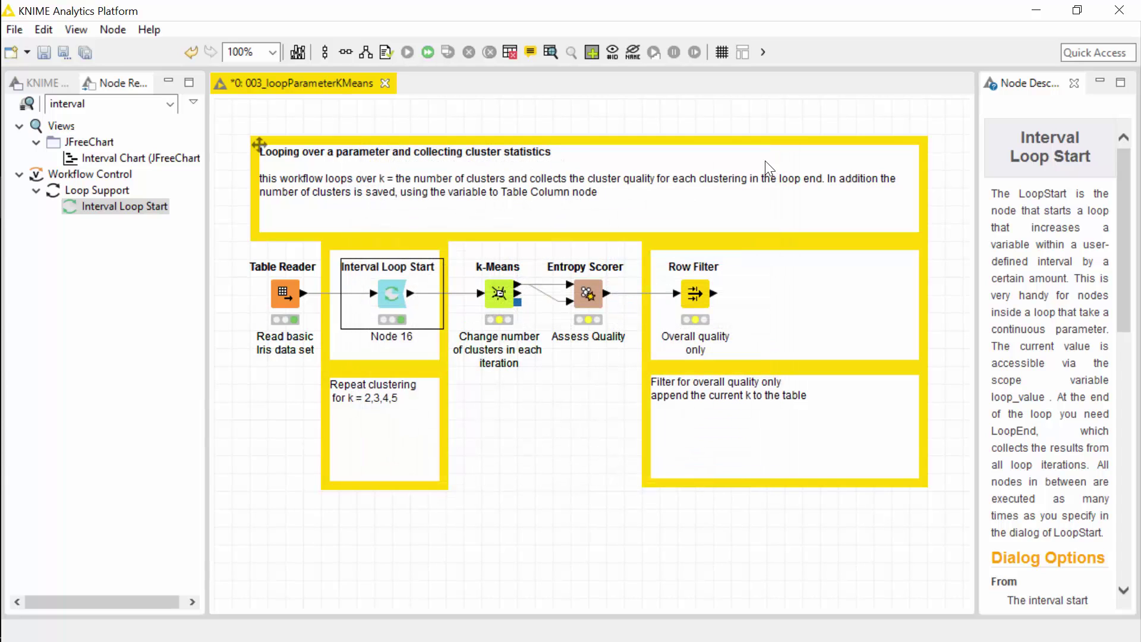
pyautogui.click(111, 103)
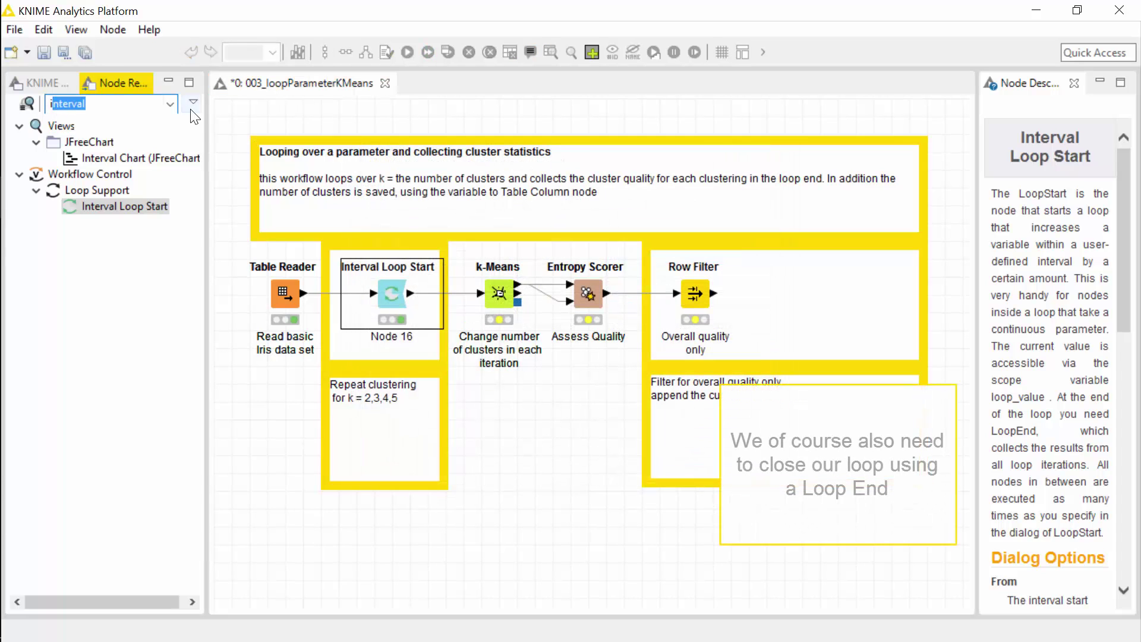
pyautogui.hotkey('ctrl', 'a')
pyautogui.press('BackSpace')
pyautogui.write('lo')
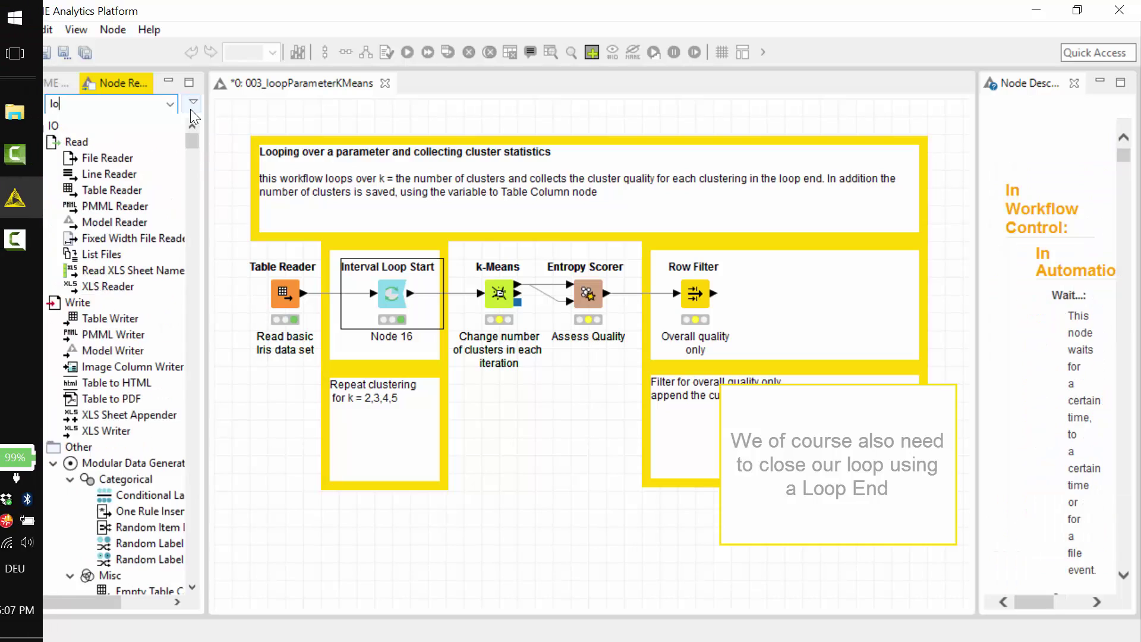
pyautogui.write('op end')
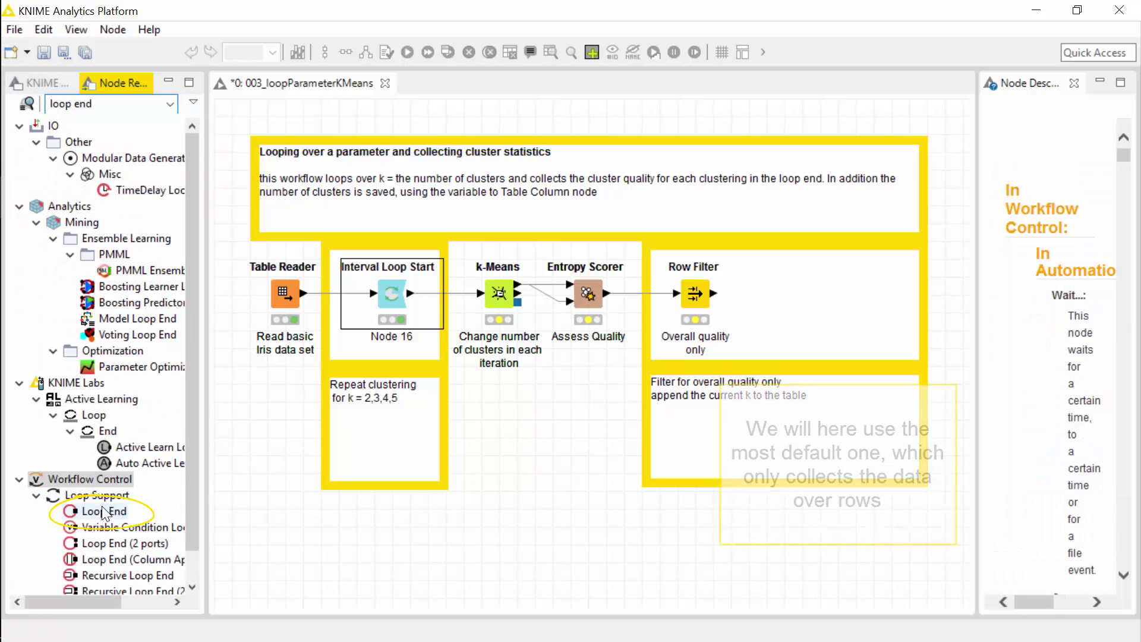
pyautogui.moveTo(104, 511); pyautogui.dragTo(876, 291)
pyautogui.moveTo(713, 293); pyautogui.dragTo(854, 293)
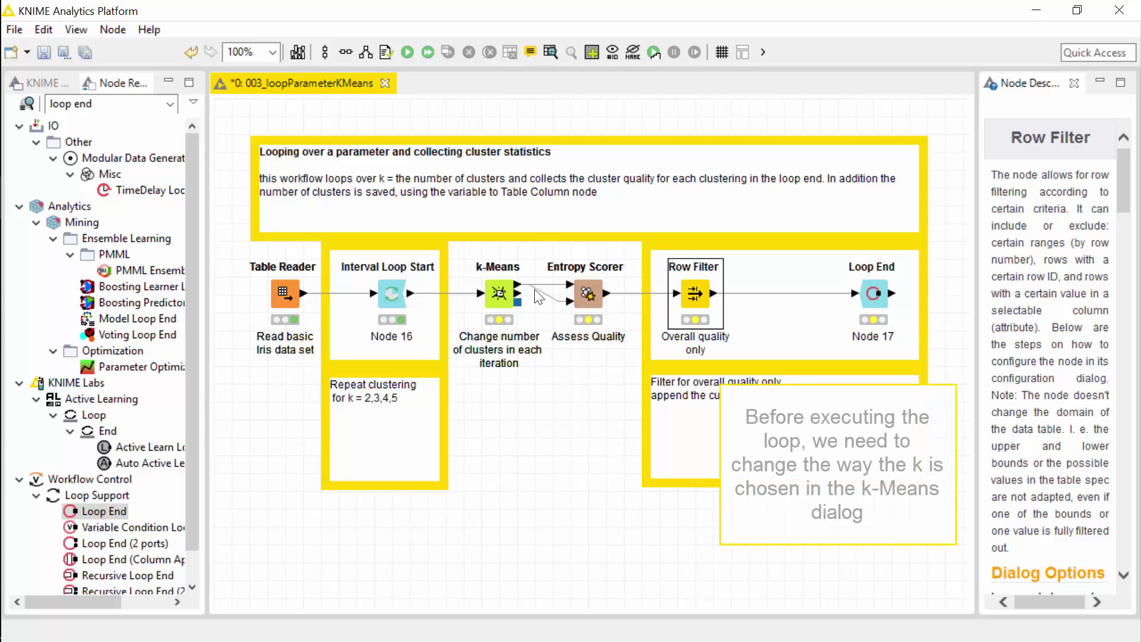
# Step: Bind the k-Means number of clusters to the loop_value flow variable
pyautogui.click(502, 294)
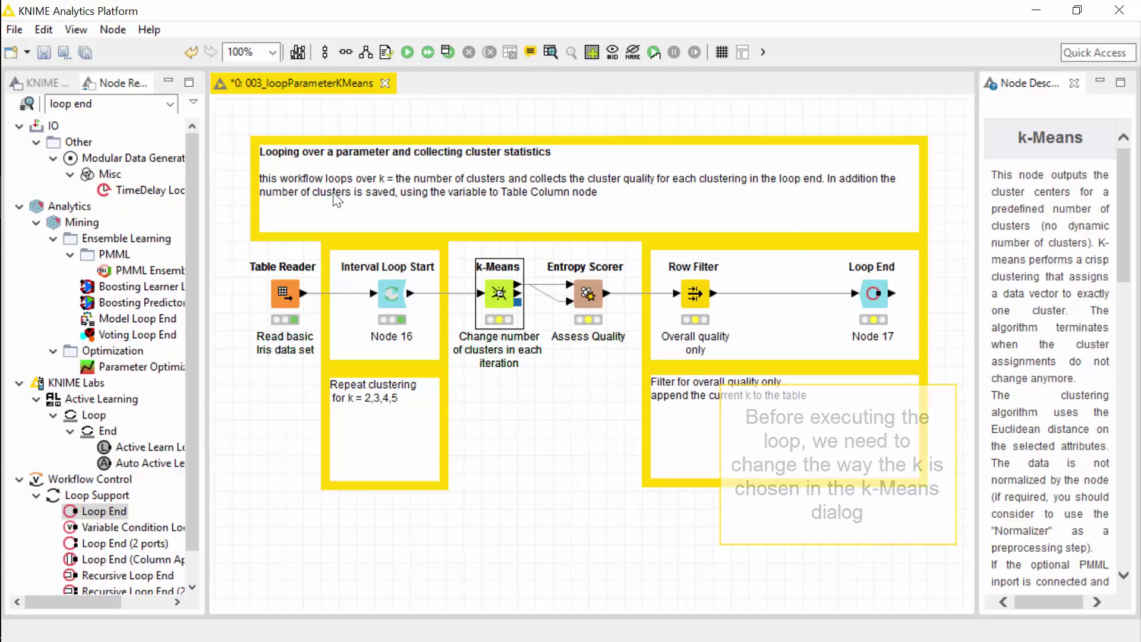
pyautogui.rightClick(502, 293)
pyautogui.click(541, 243)
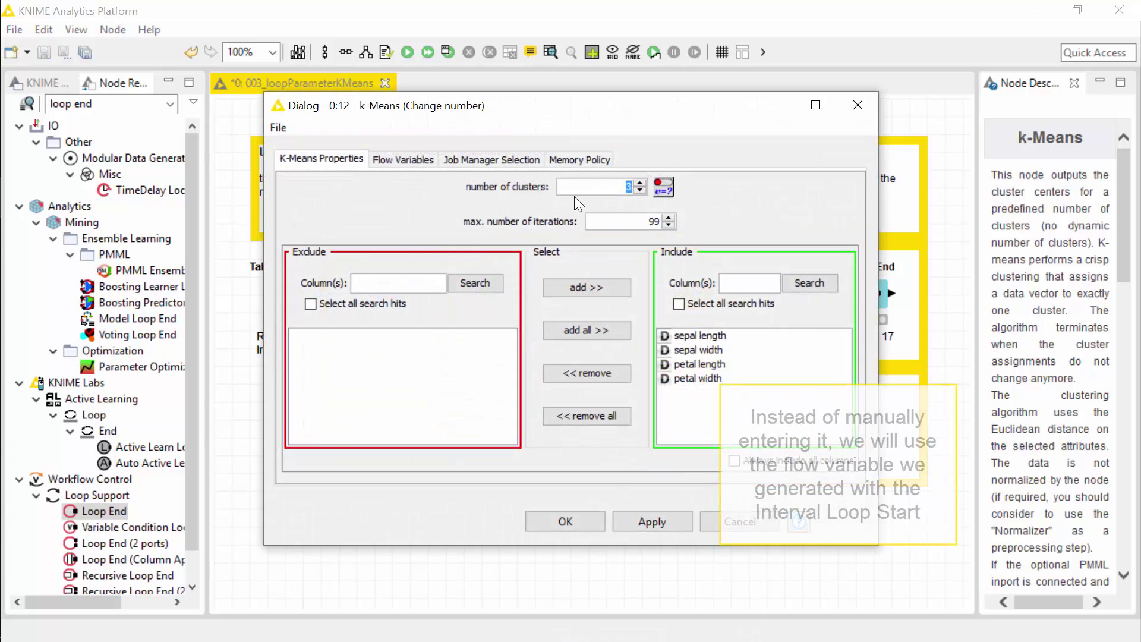
pyautogui.click(662, 187)
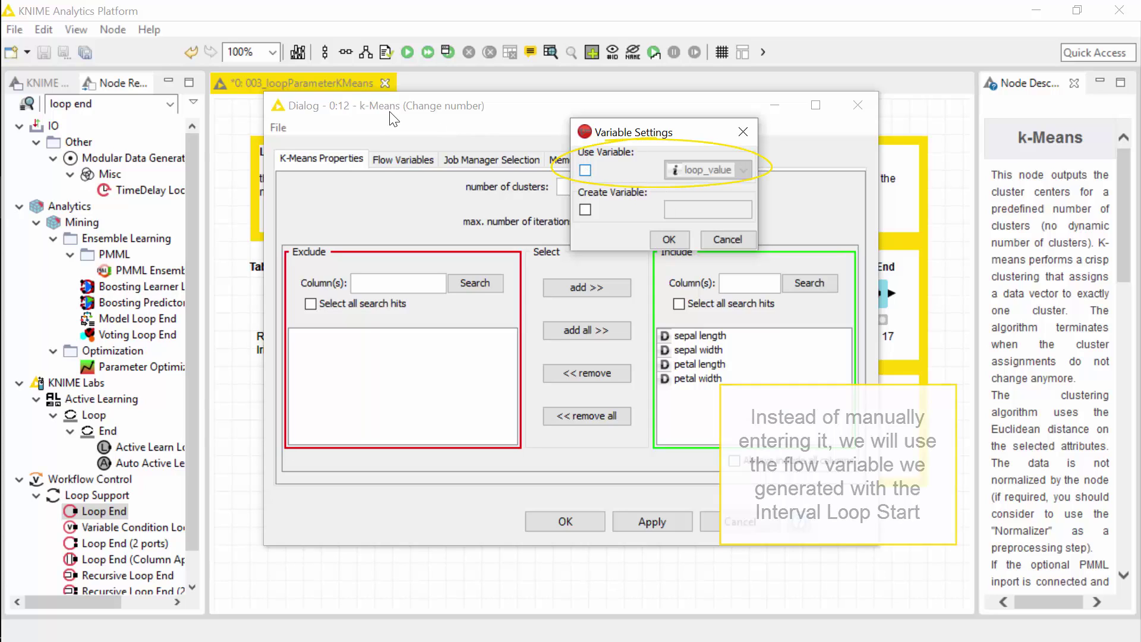
pyautogui.click(586, 170)
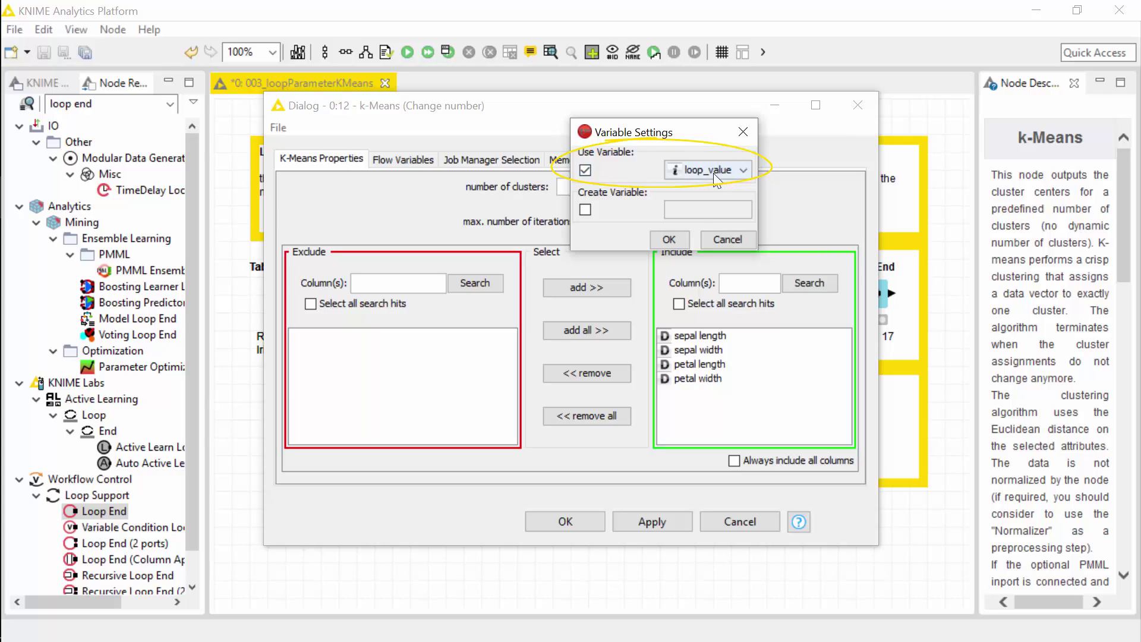
pyautogui.click(668, 239)
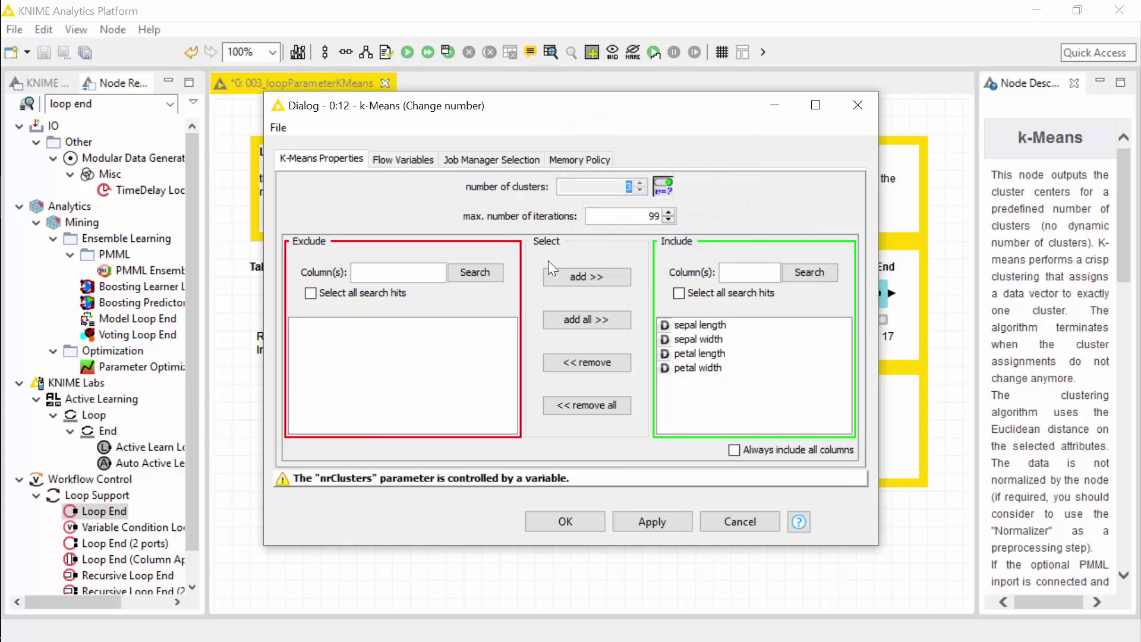
pyautogui.click(543, 522)
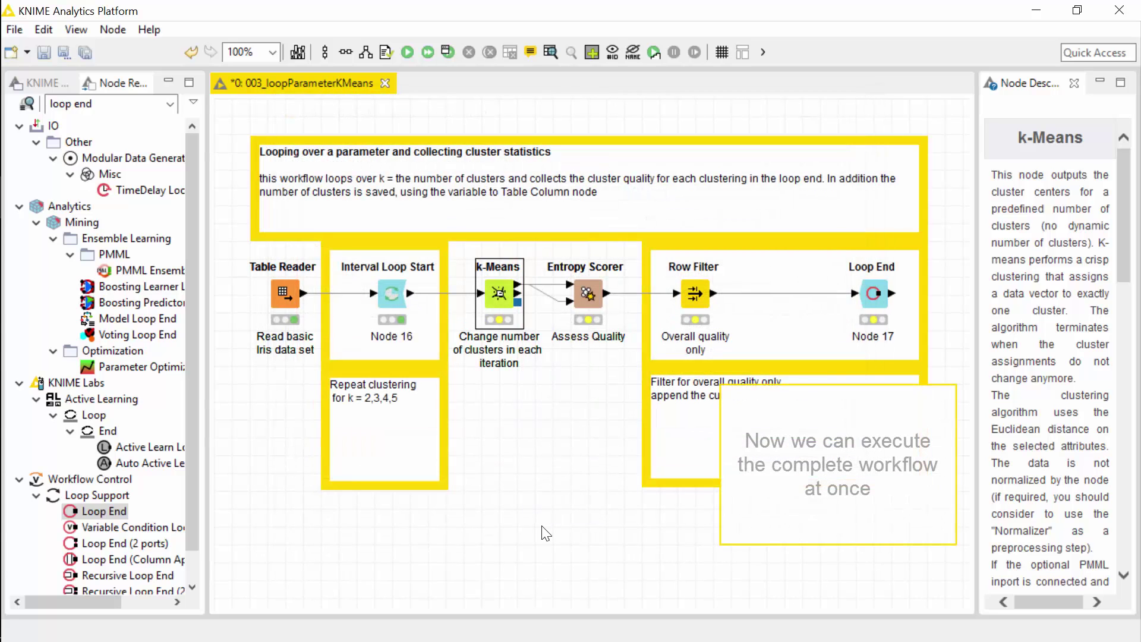
# Step: Execute Loop End and review its four collected Overall rows, quality 0.522–0.805
pyautogui.click(897, 324)
pyautogui.rightClick(897, 324)
pyautogui.click(923, 257)
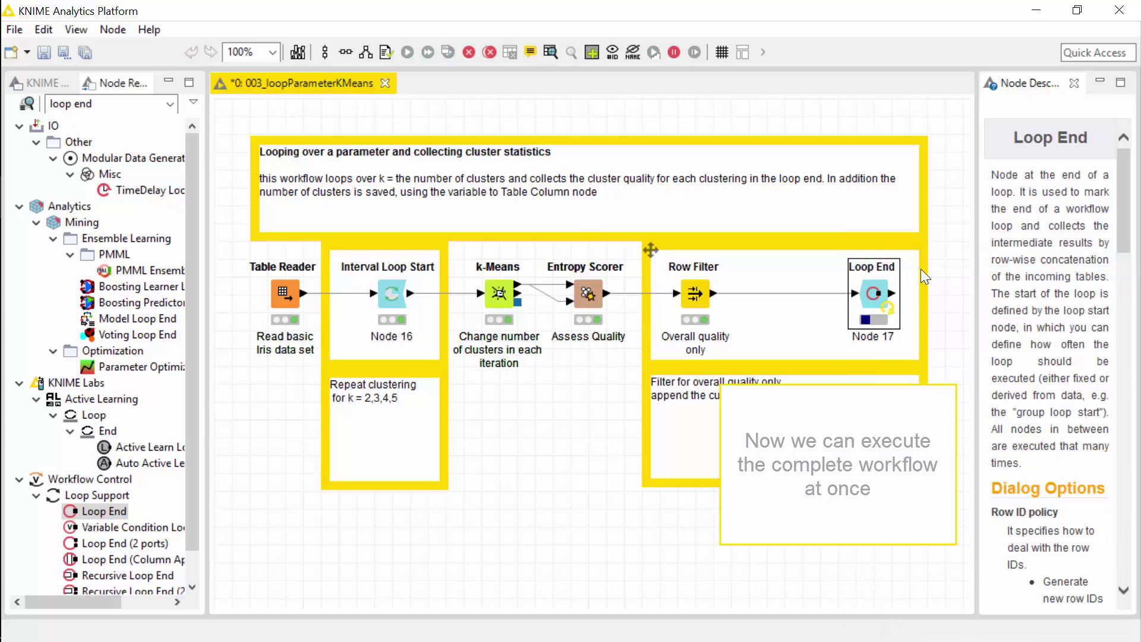
pyautogui.rightClick(886, 284)
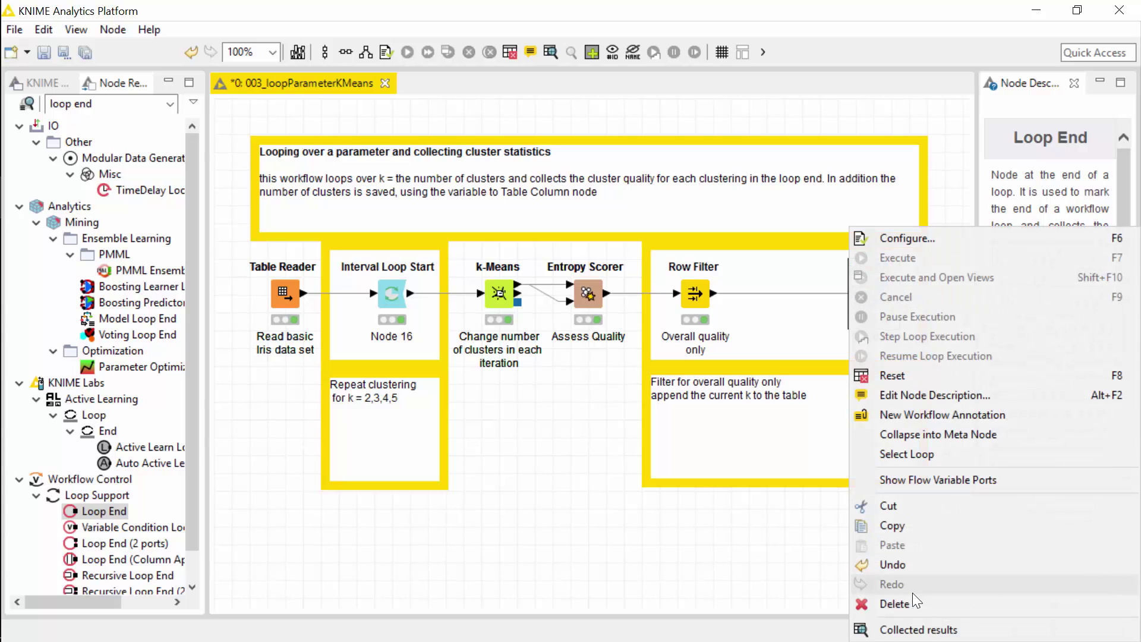
pyautogui.click(920, 629)
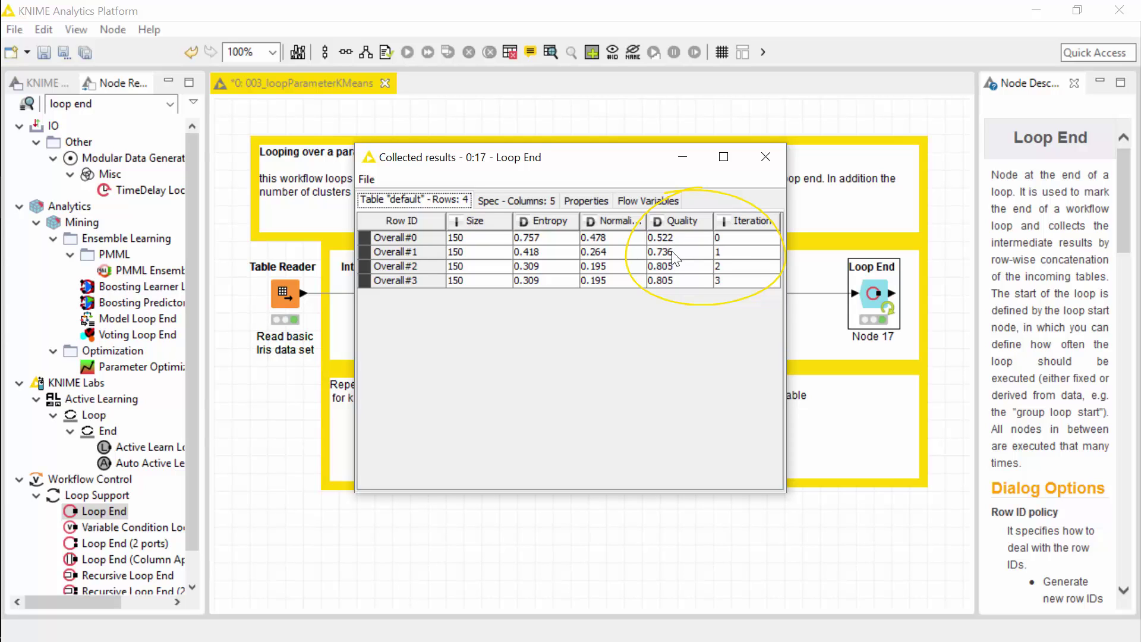
pyautogui.click(765, 156)
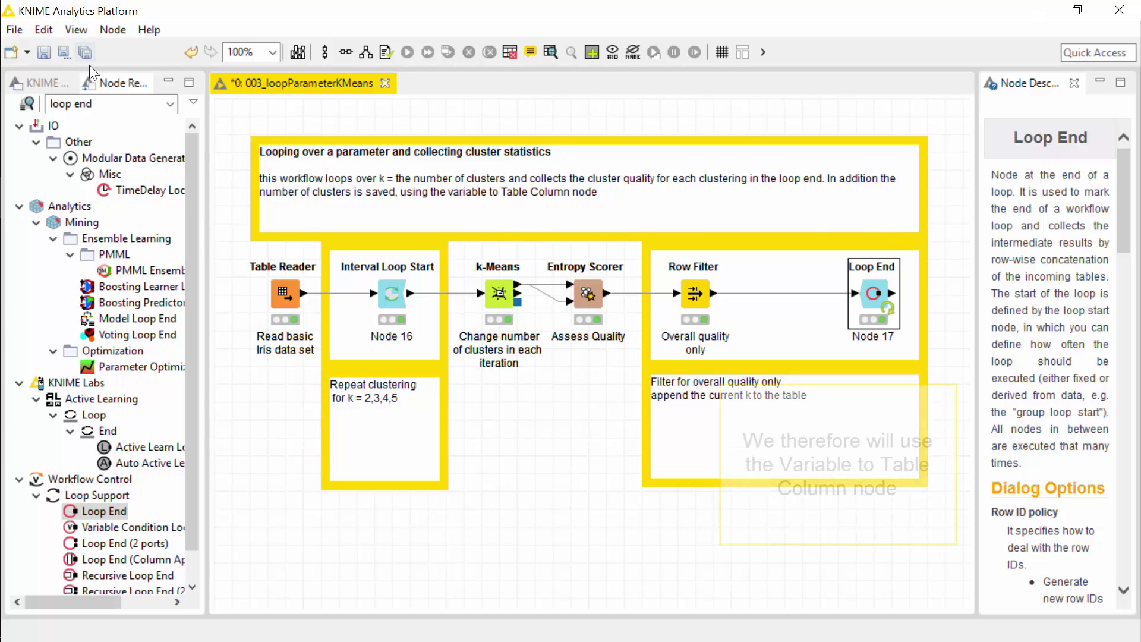
# Step: Insert Variable to Table Column before Loop End and include loop_value
pyautogui.click(46, 101)
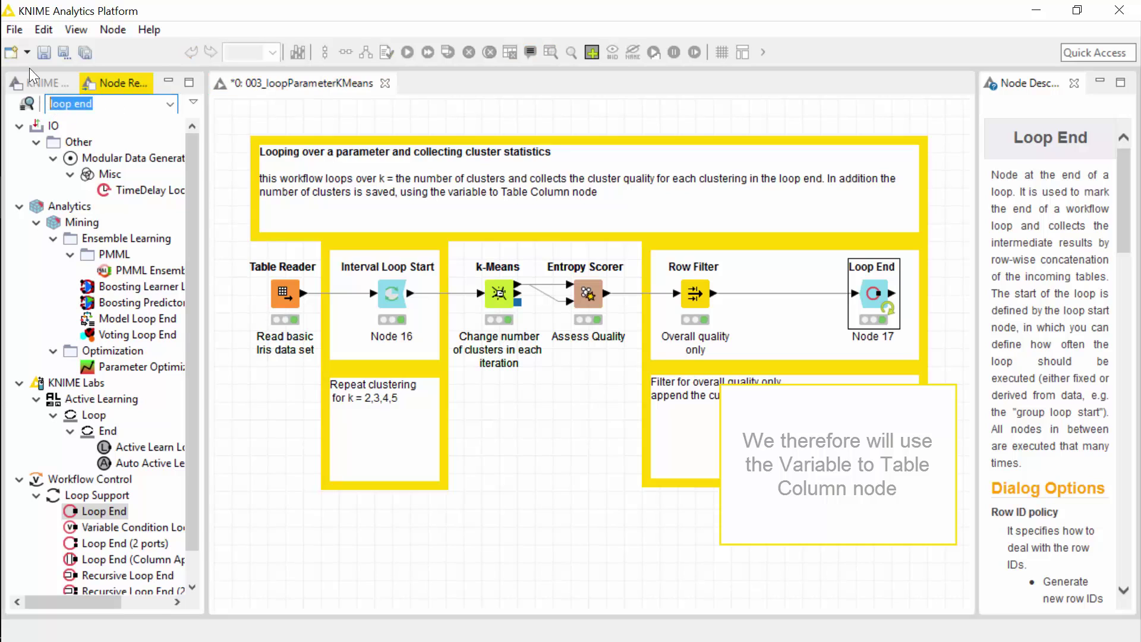
pyautogui.write('vari')
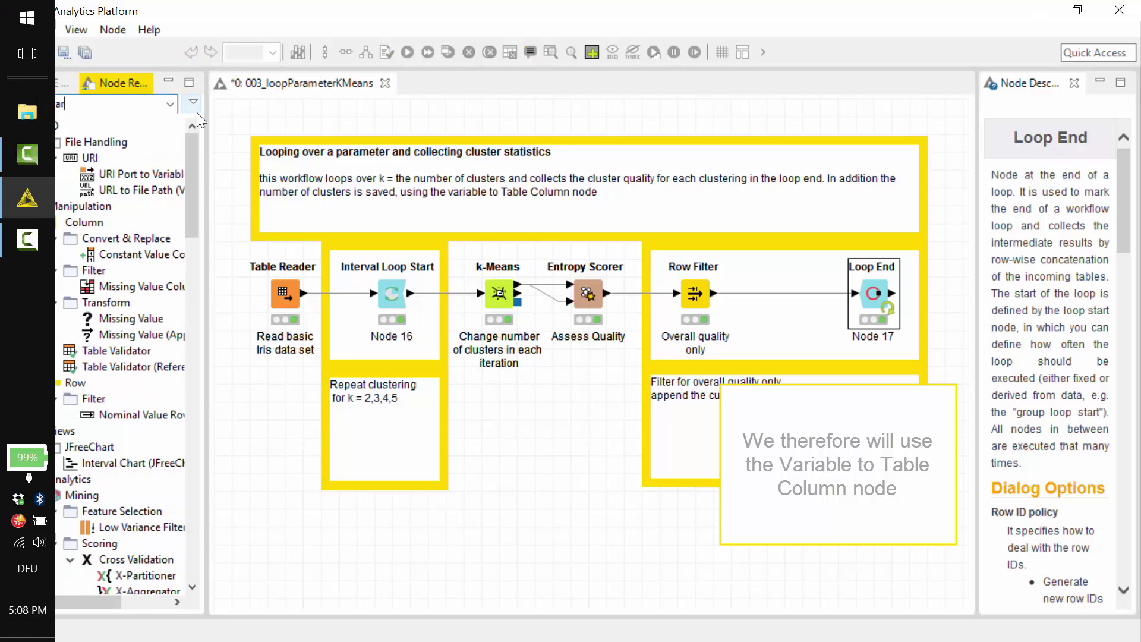
pyautogui.write('able to')
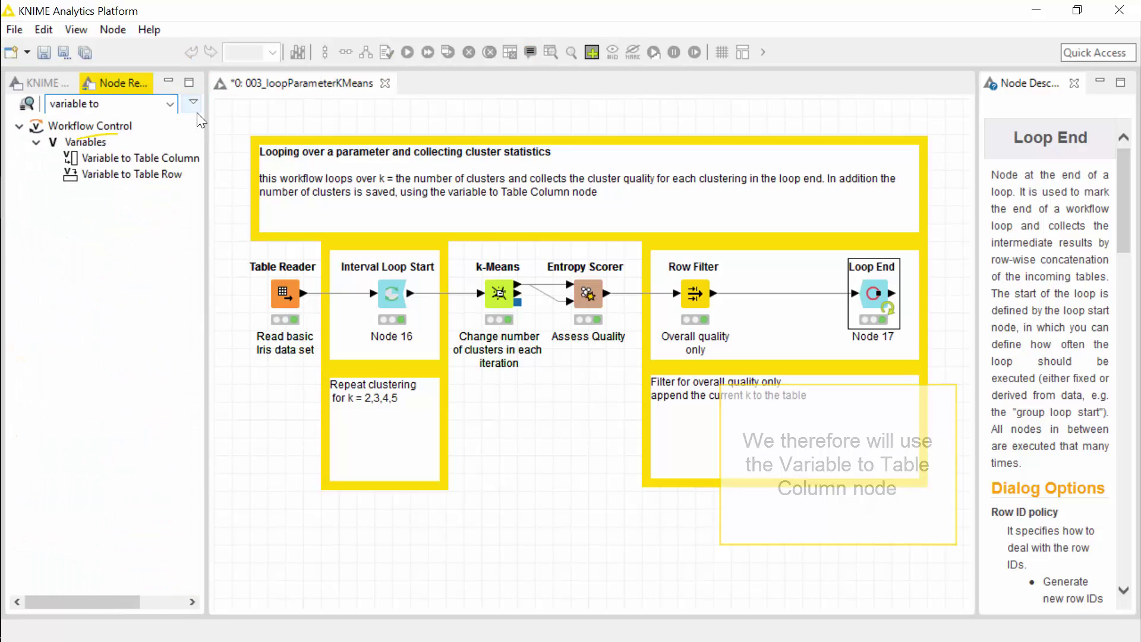
pyautogui.moveTo(170, 158); pyautogui.dragTo(784, 300)
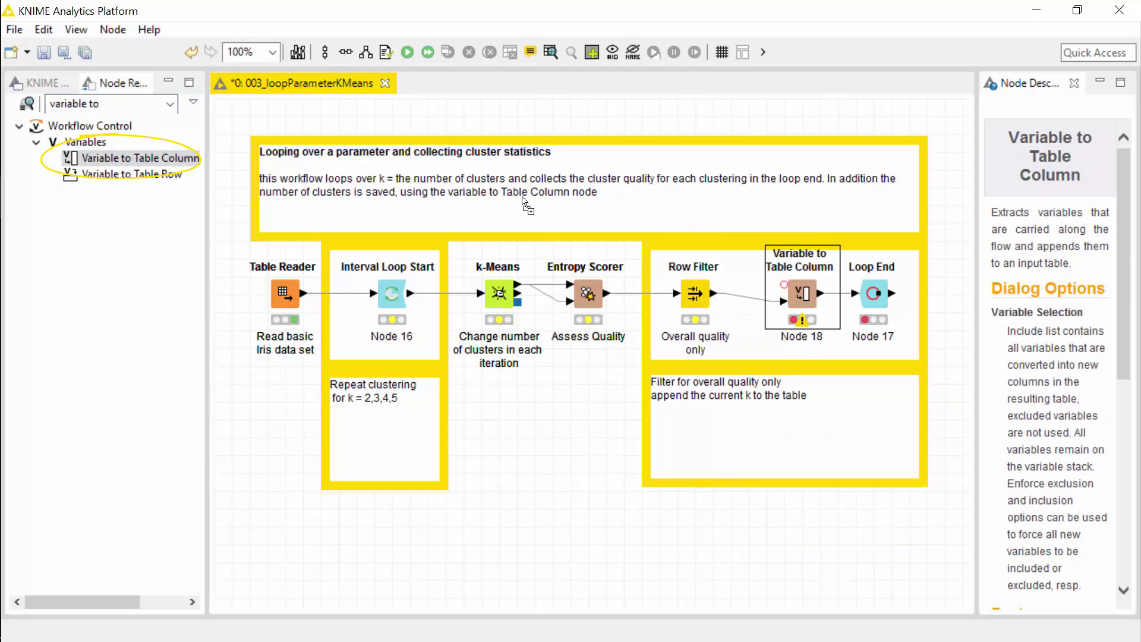
pyautogui.doubleClick(800, 297)
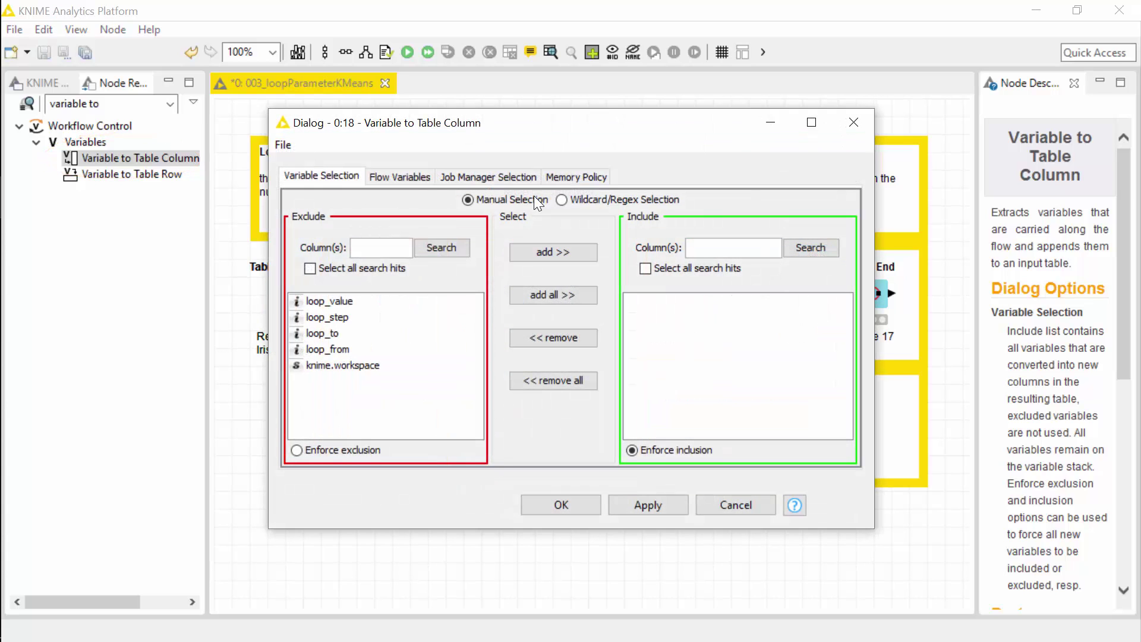
pyautogui.click(331, 302)
pyautogui.click(544, 254)
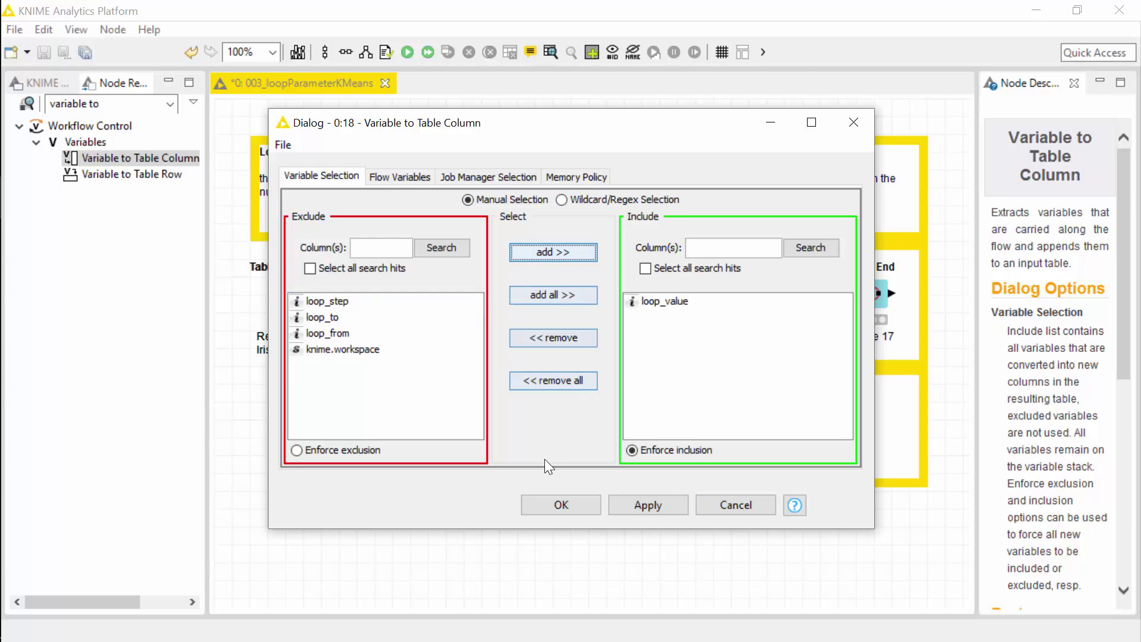
# Step: Rerun Loop End and highlight the k = 4 row with the best quality, 0.805
pyautogui.press('Return')
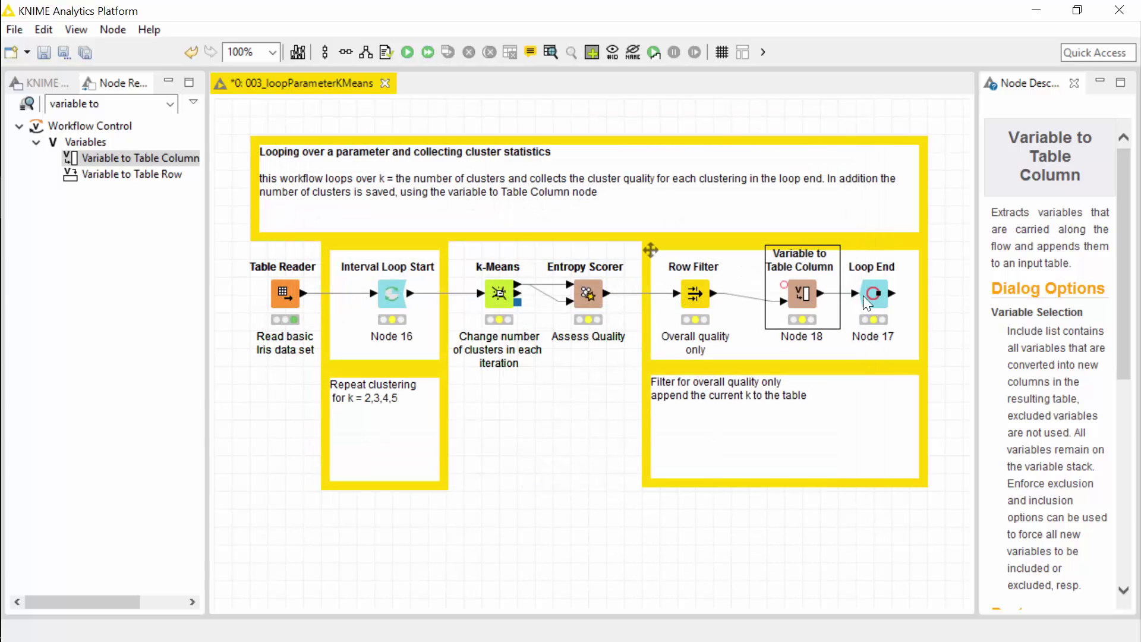
pyautogui.rightClick(872, 293)
pyautogui.click(892, 257)
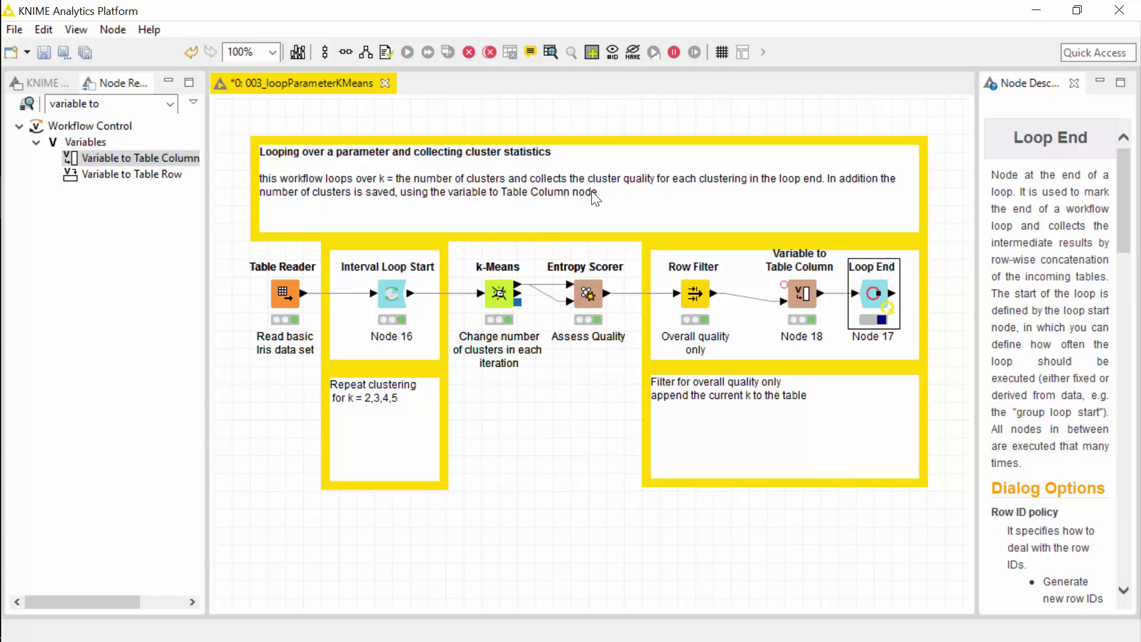
pyautogui.rightClick(873, 293)
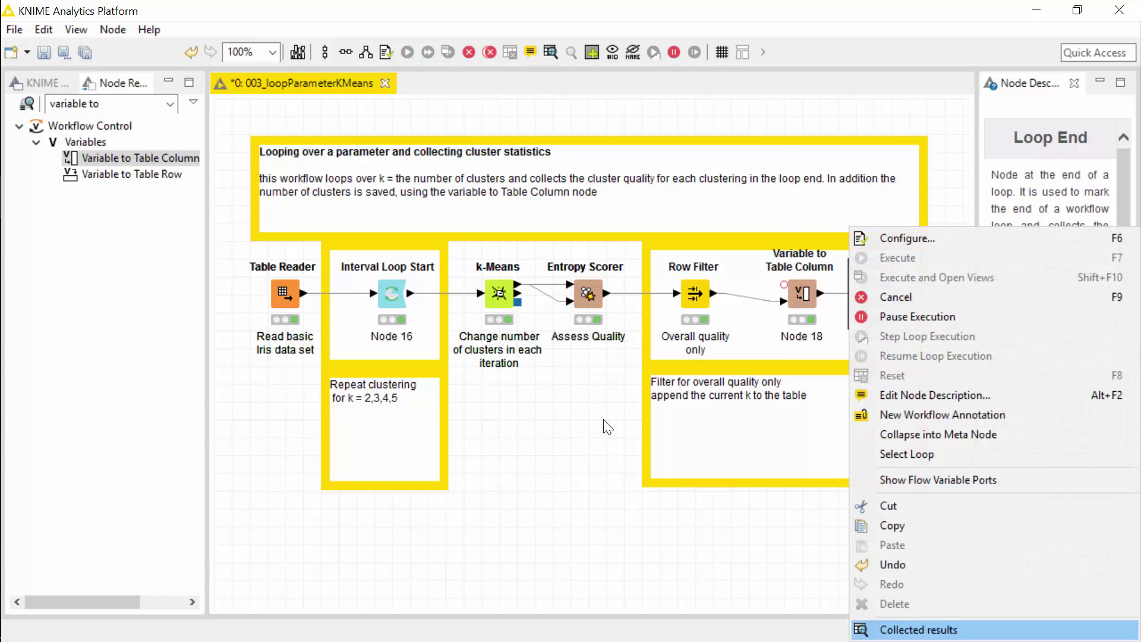
pyautogui.click(909, 629)
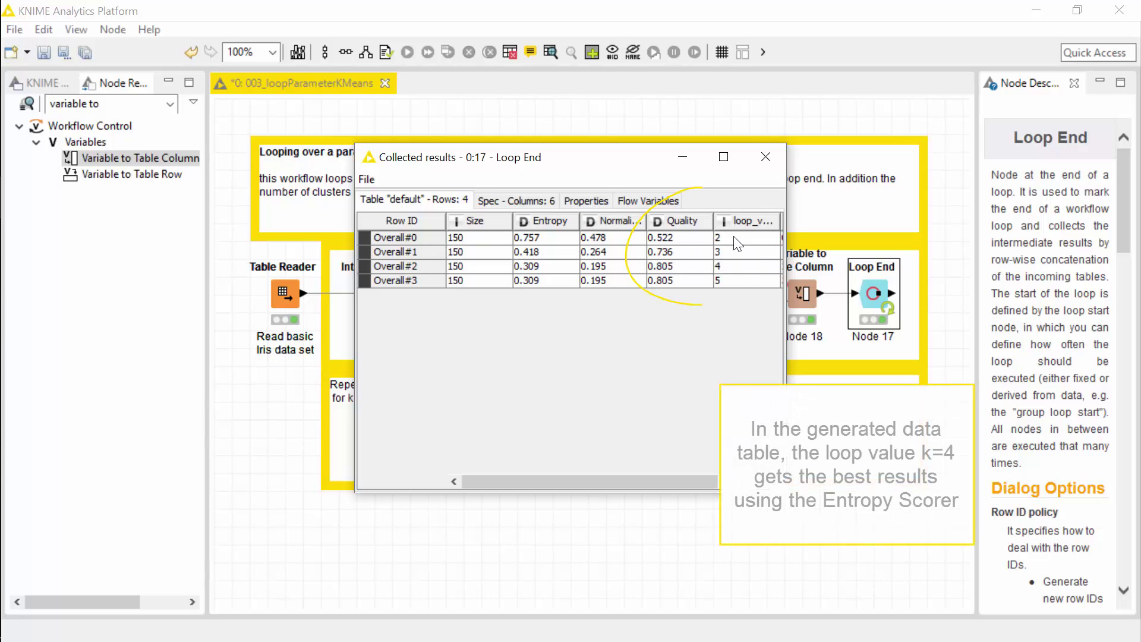
pyautogui.click(743, 268)
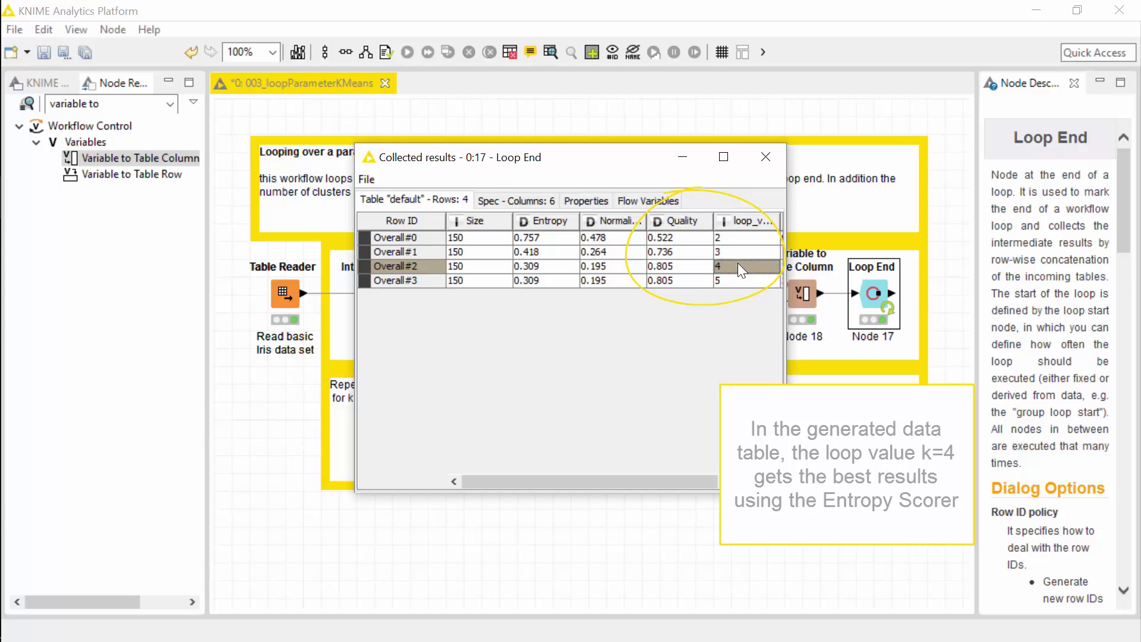